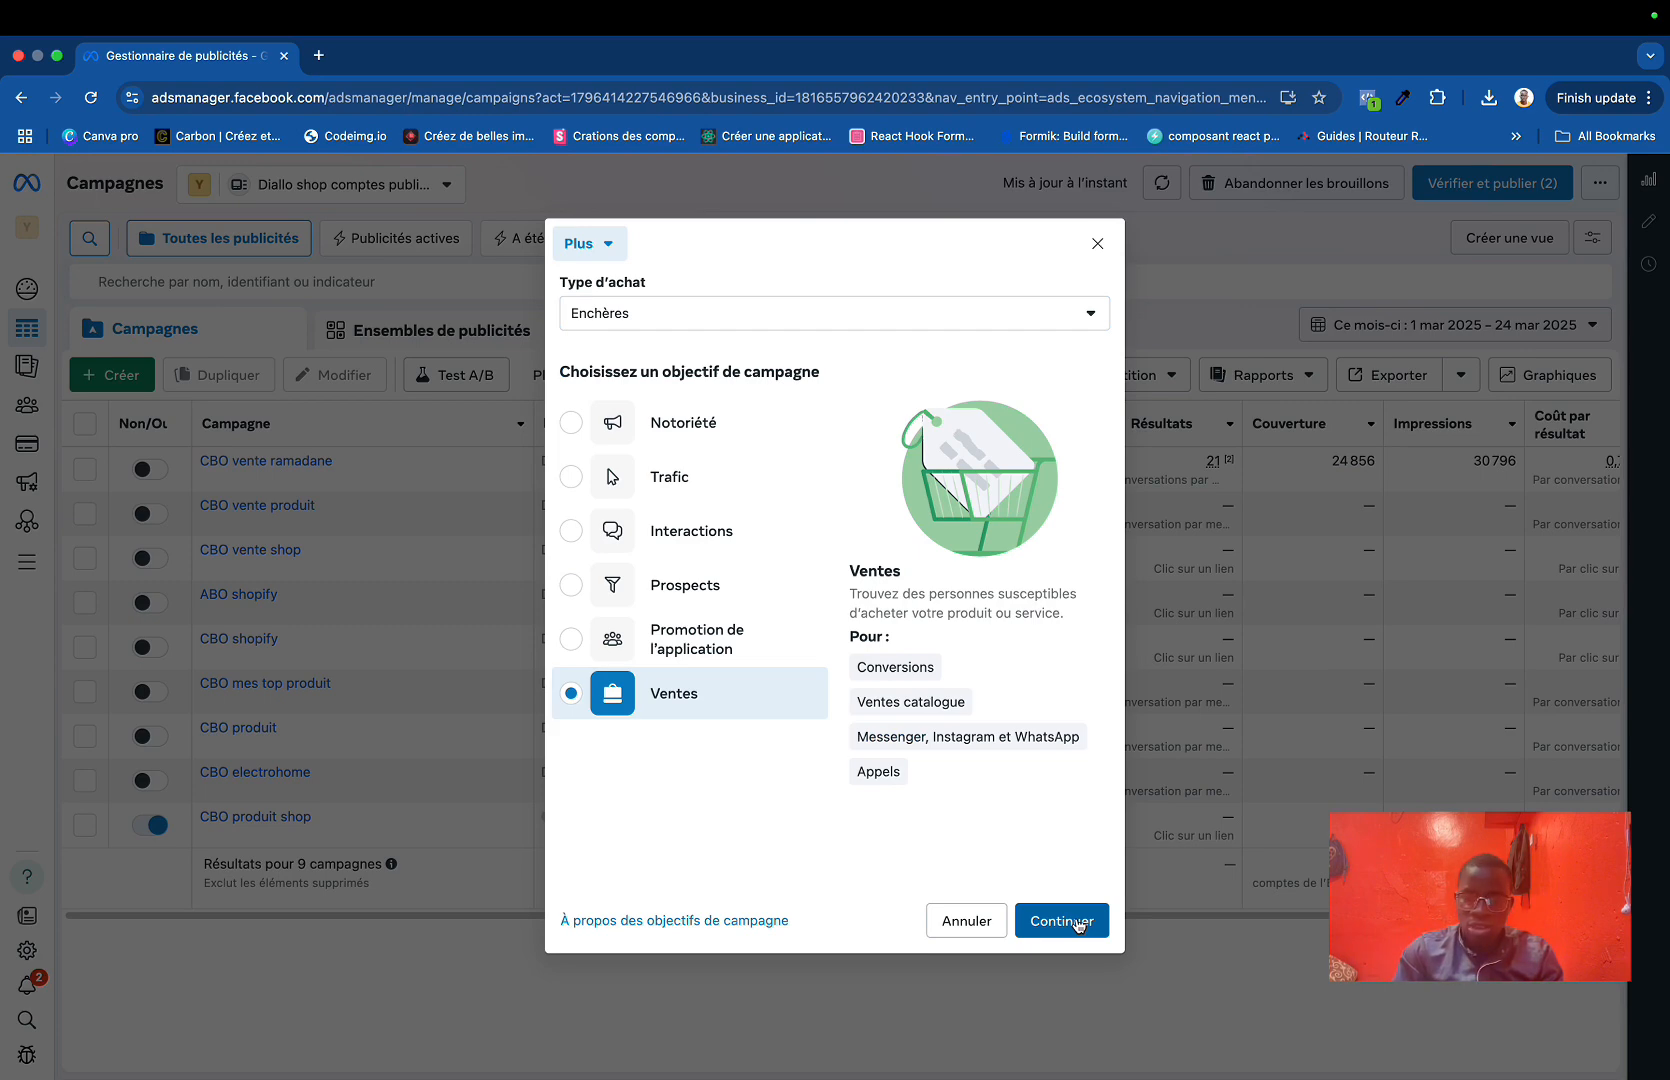
Step: Create a manual Ventes campaign and turn off its Advantage+ catalogue ads
{"action": "left_click", "coordinate": [1057, 925]}
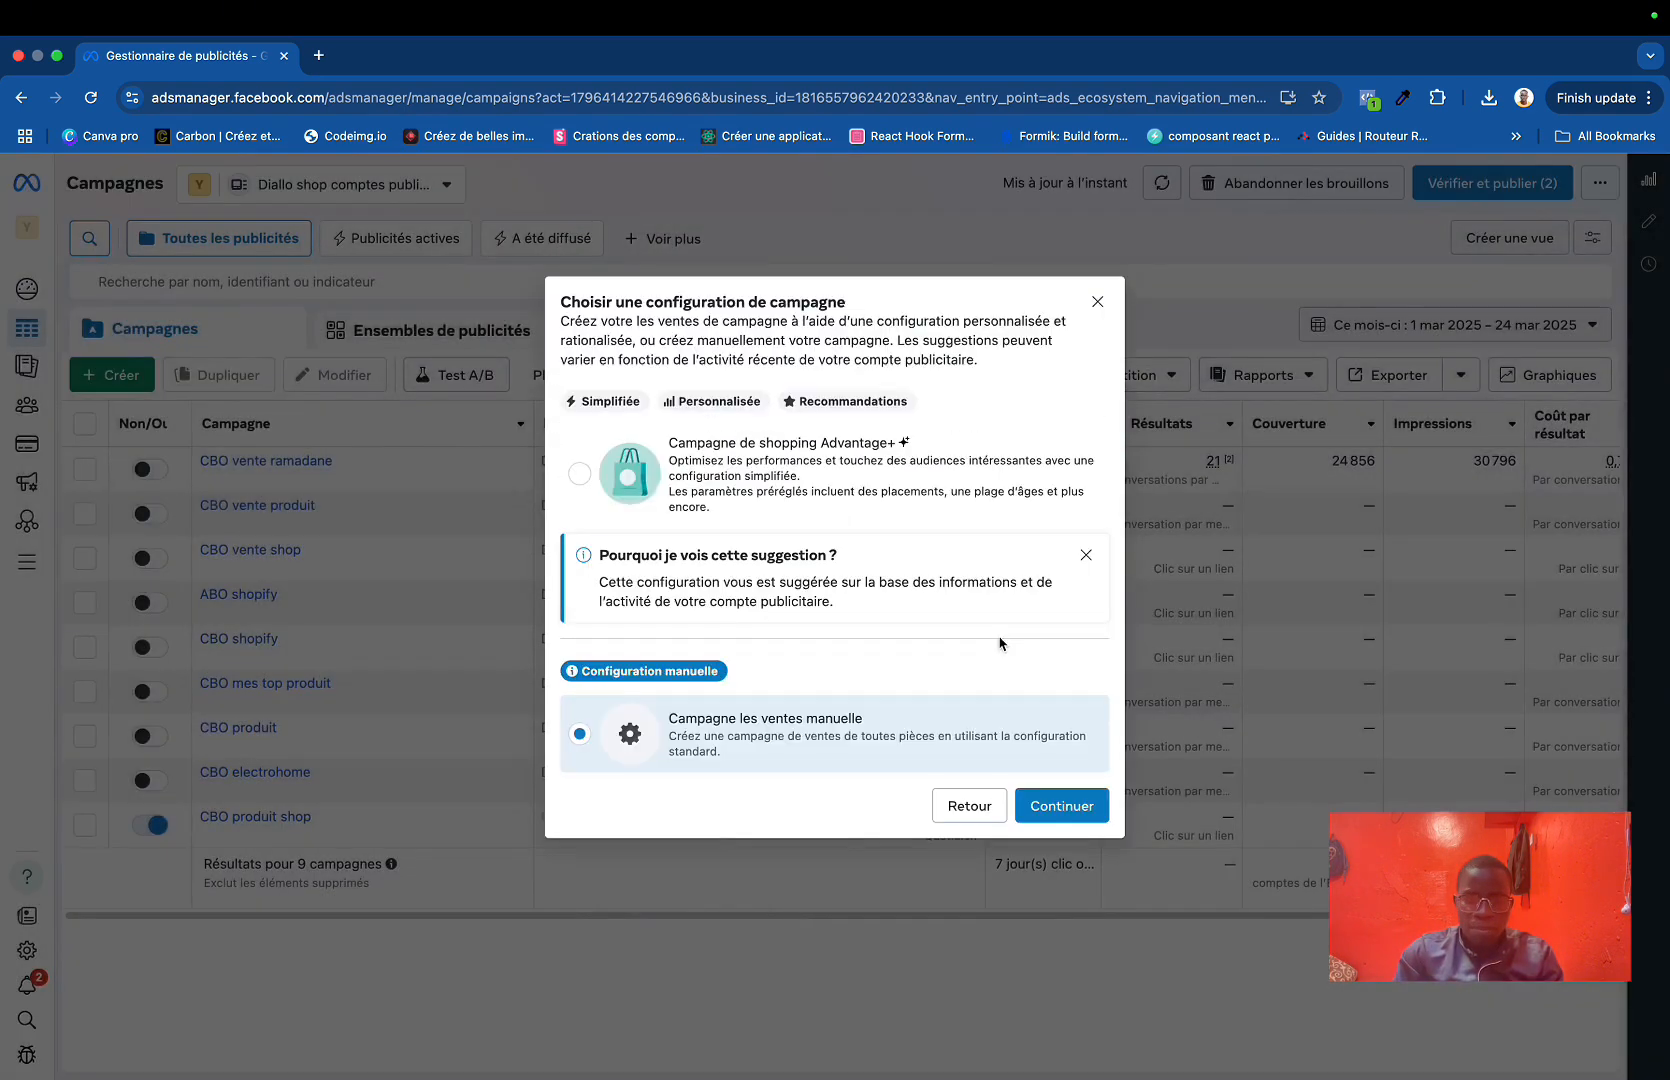
{"action": "left_click", "coordinate": [1100, 806]}
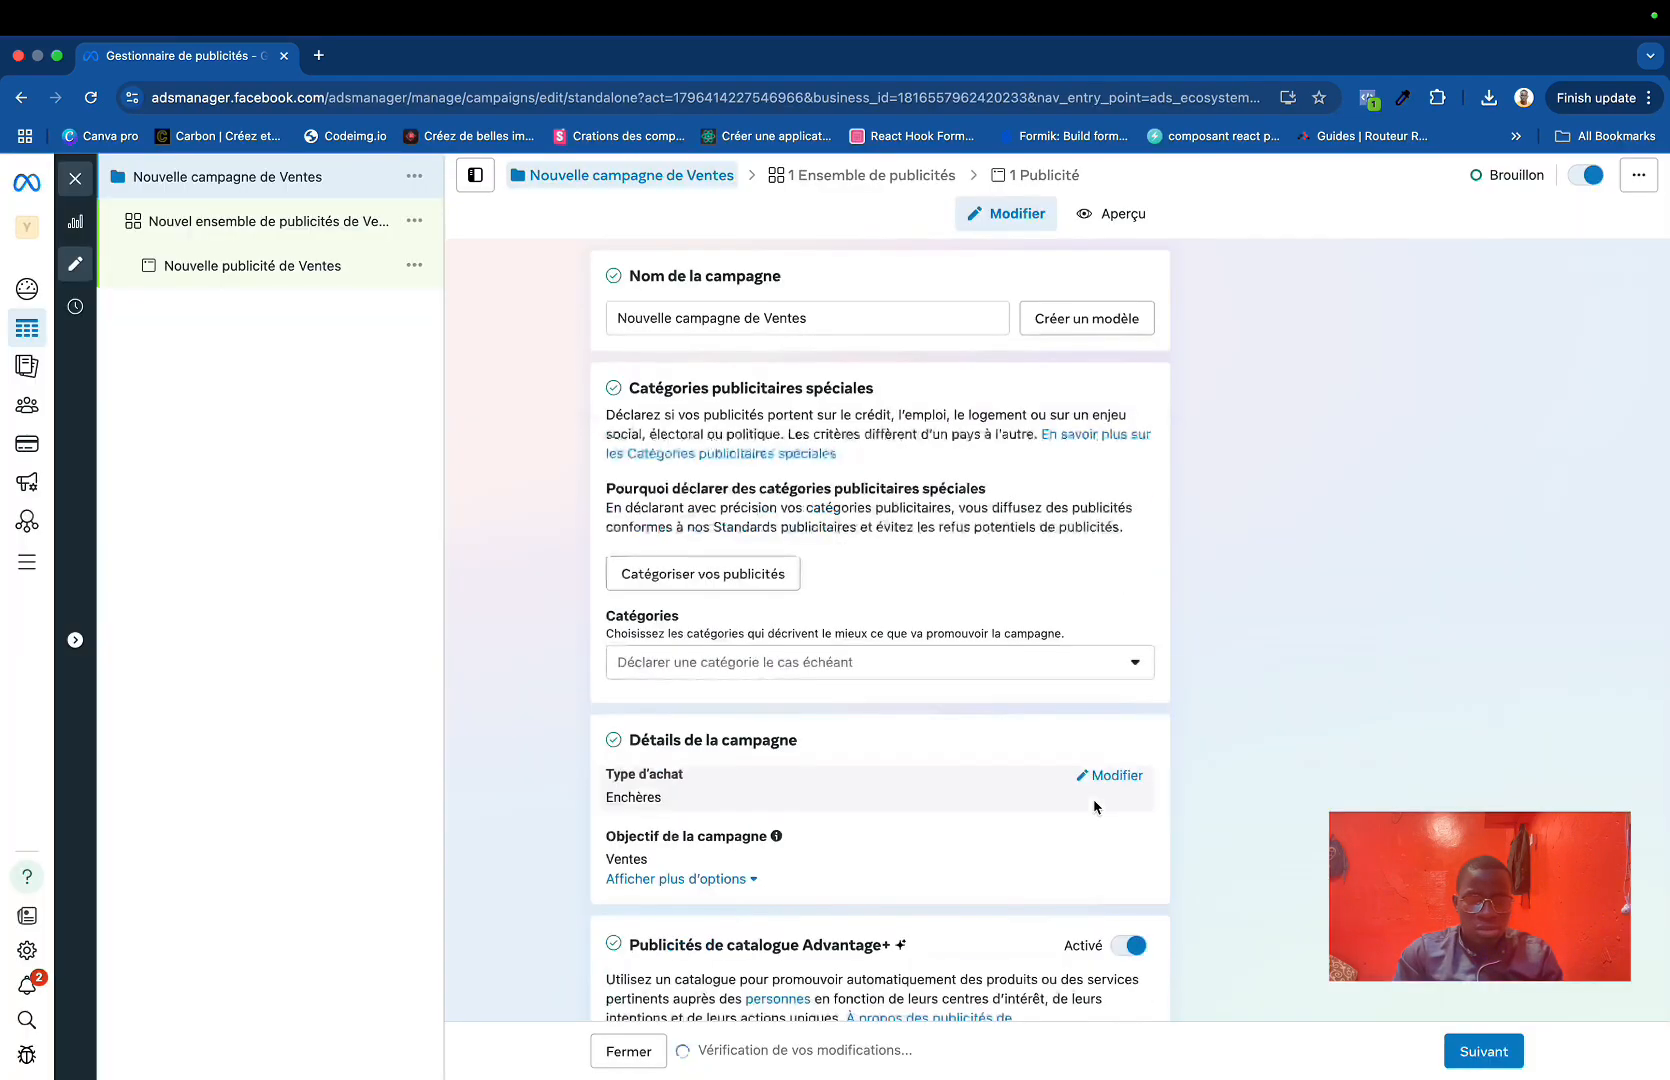
{"action": "scroll", "coordinate": [763, 672], "scroll_direction": "down", "scroll_amount": 1}
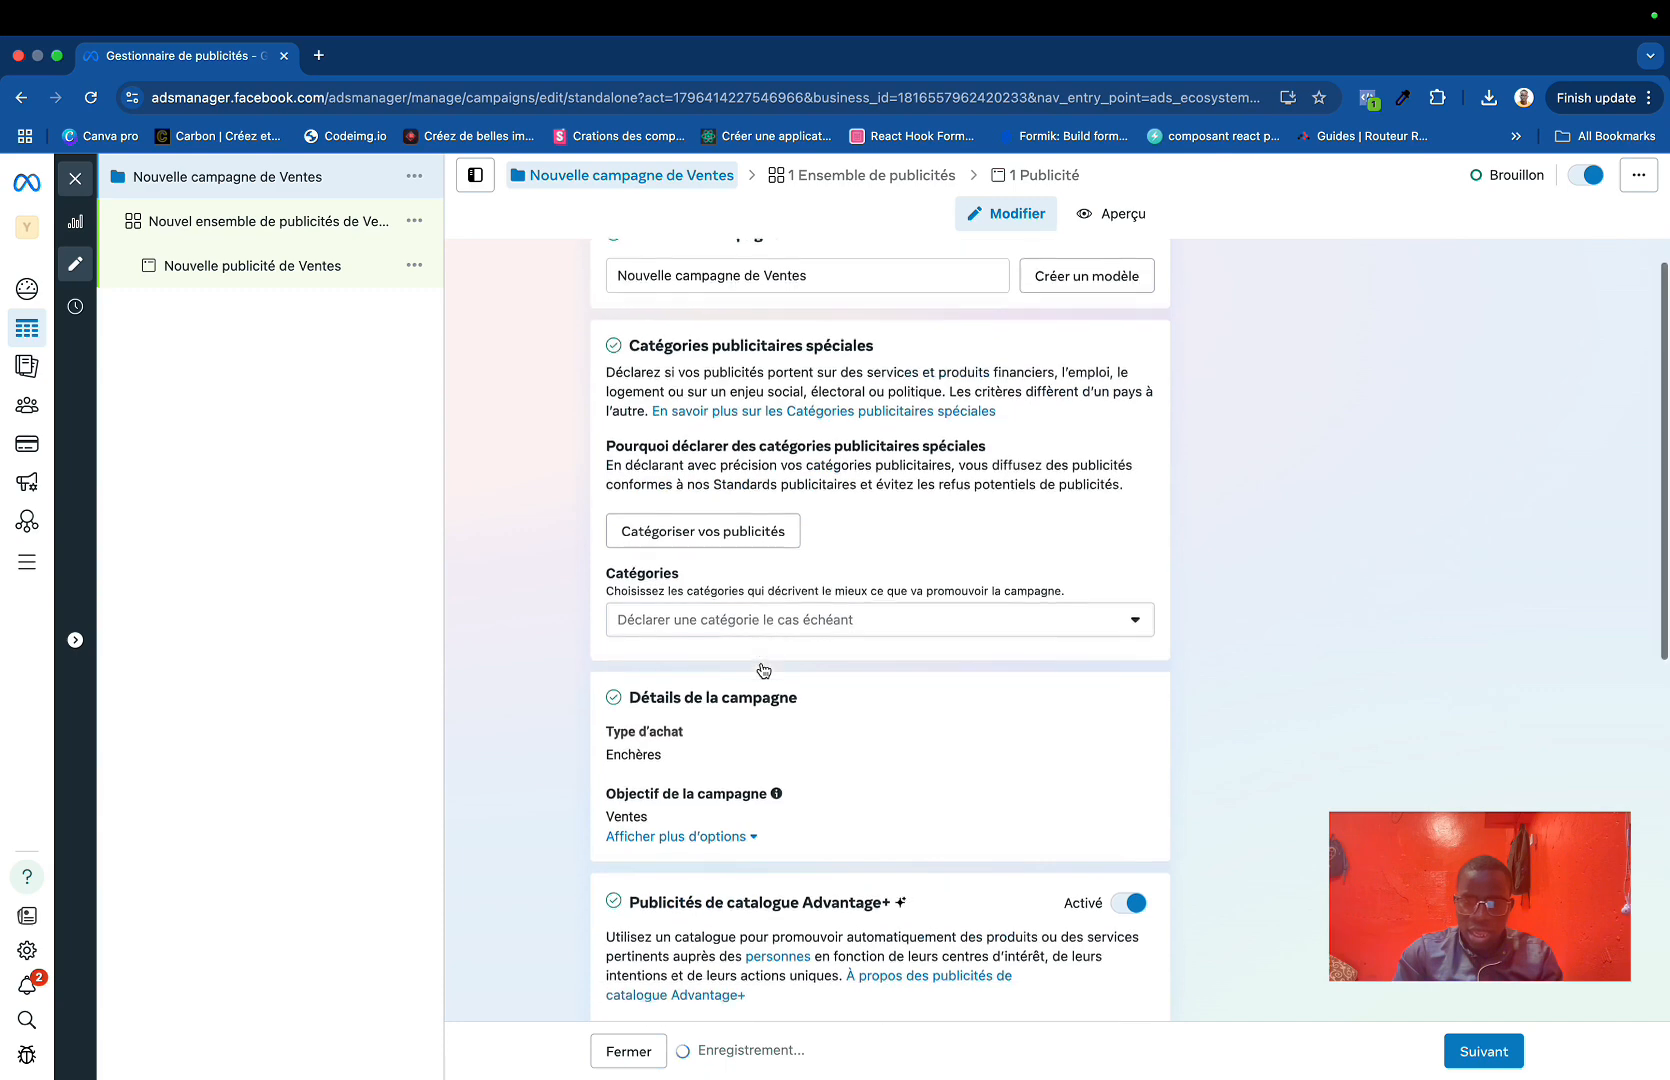
{"action": "scroll", "coordinate": [763, 672], "scroll_direction": "up", "scroll_amount": 1}
{"action": "scroll", "coordinate": [720, 650], "scroll_direction": "down", "scroll_amount": 5}
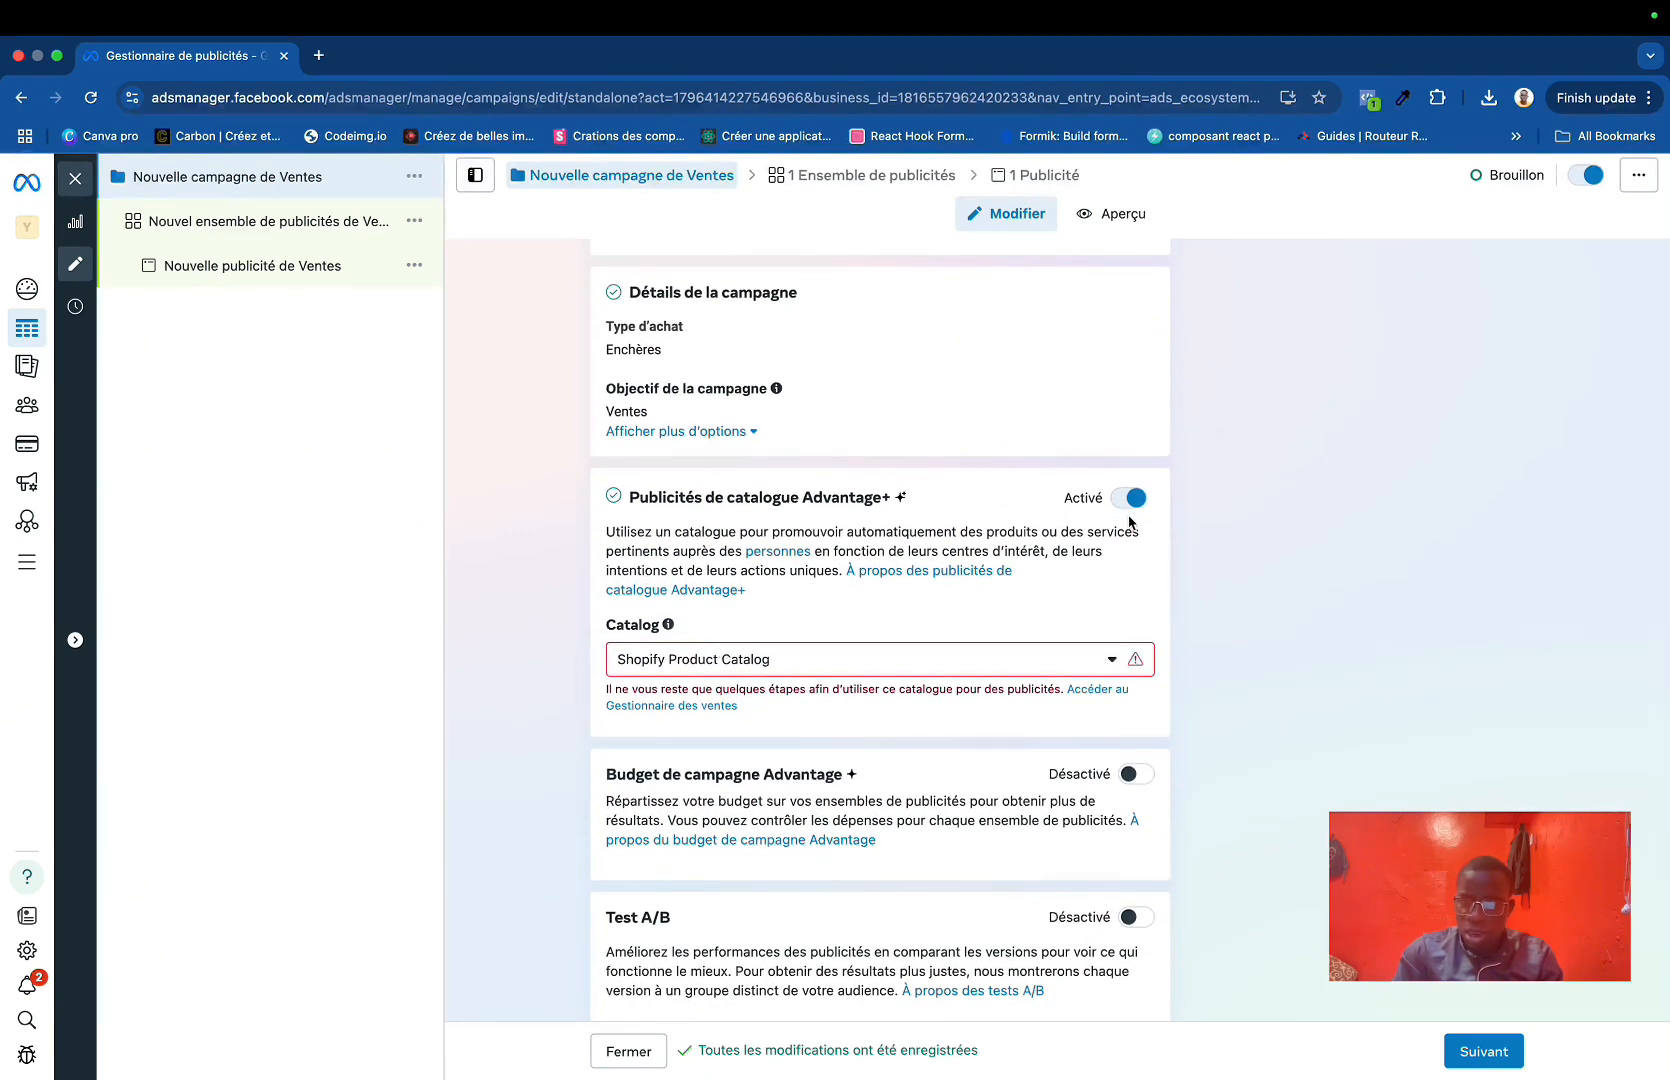
{"action": "left_click", "coordinate": [1124, 507]}
{"action": "scroll", "coordinate": [1000, 600], "scroll_direction": "down", "scroll_amount": 2}
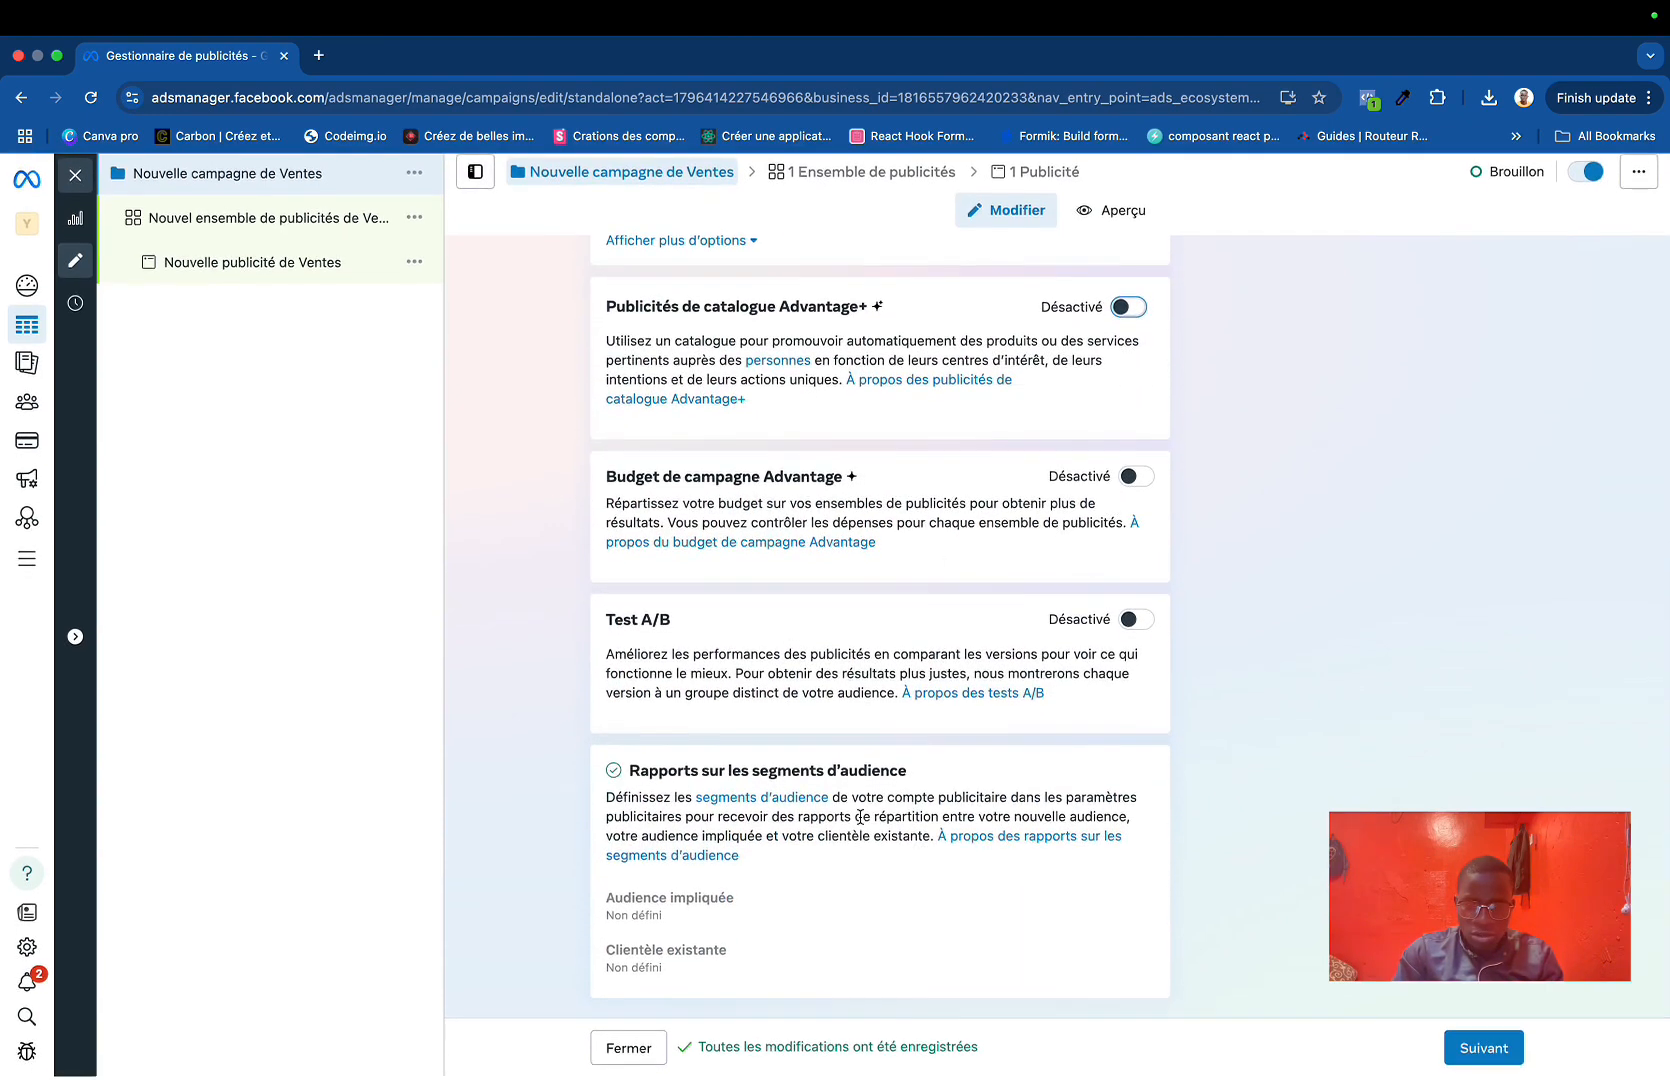
Step: Turn on the Advantage campaign budget and continue to the ad set settings
{"action": "scroll", "coordinate": [900, 820], "scroll_direction": "up", "scroll_amount": 5}
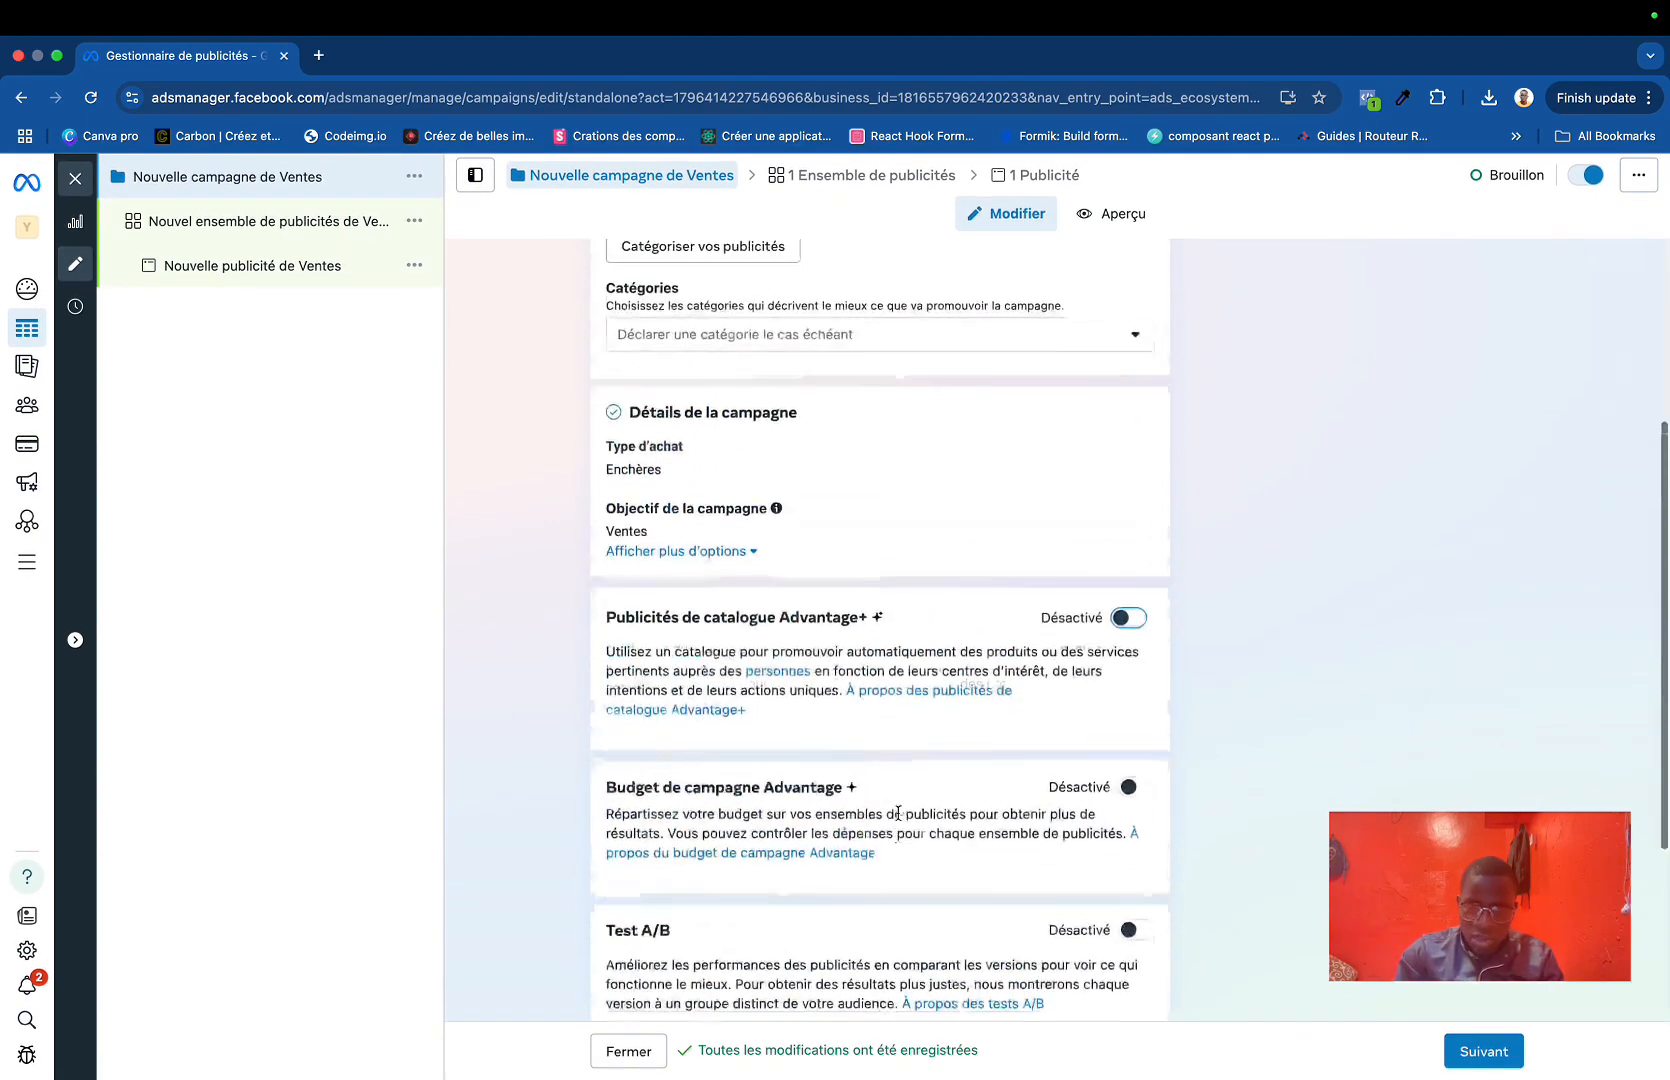
{"action": "scroll", "coordinate": [899, 820], "scroll_direction": "down", "scroll_amount": 5}
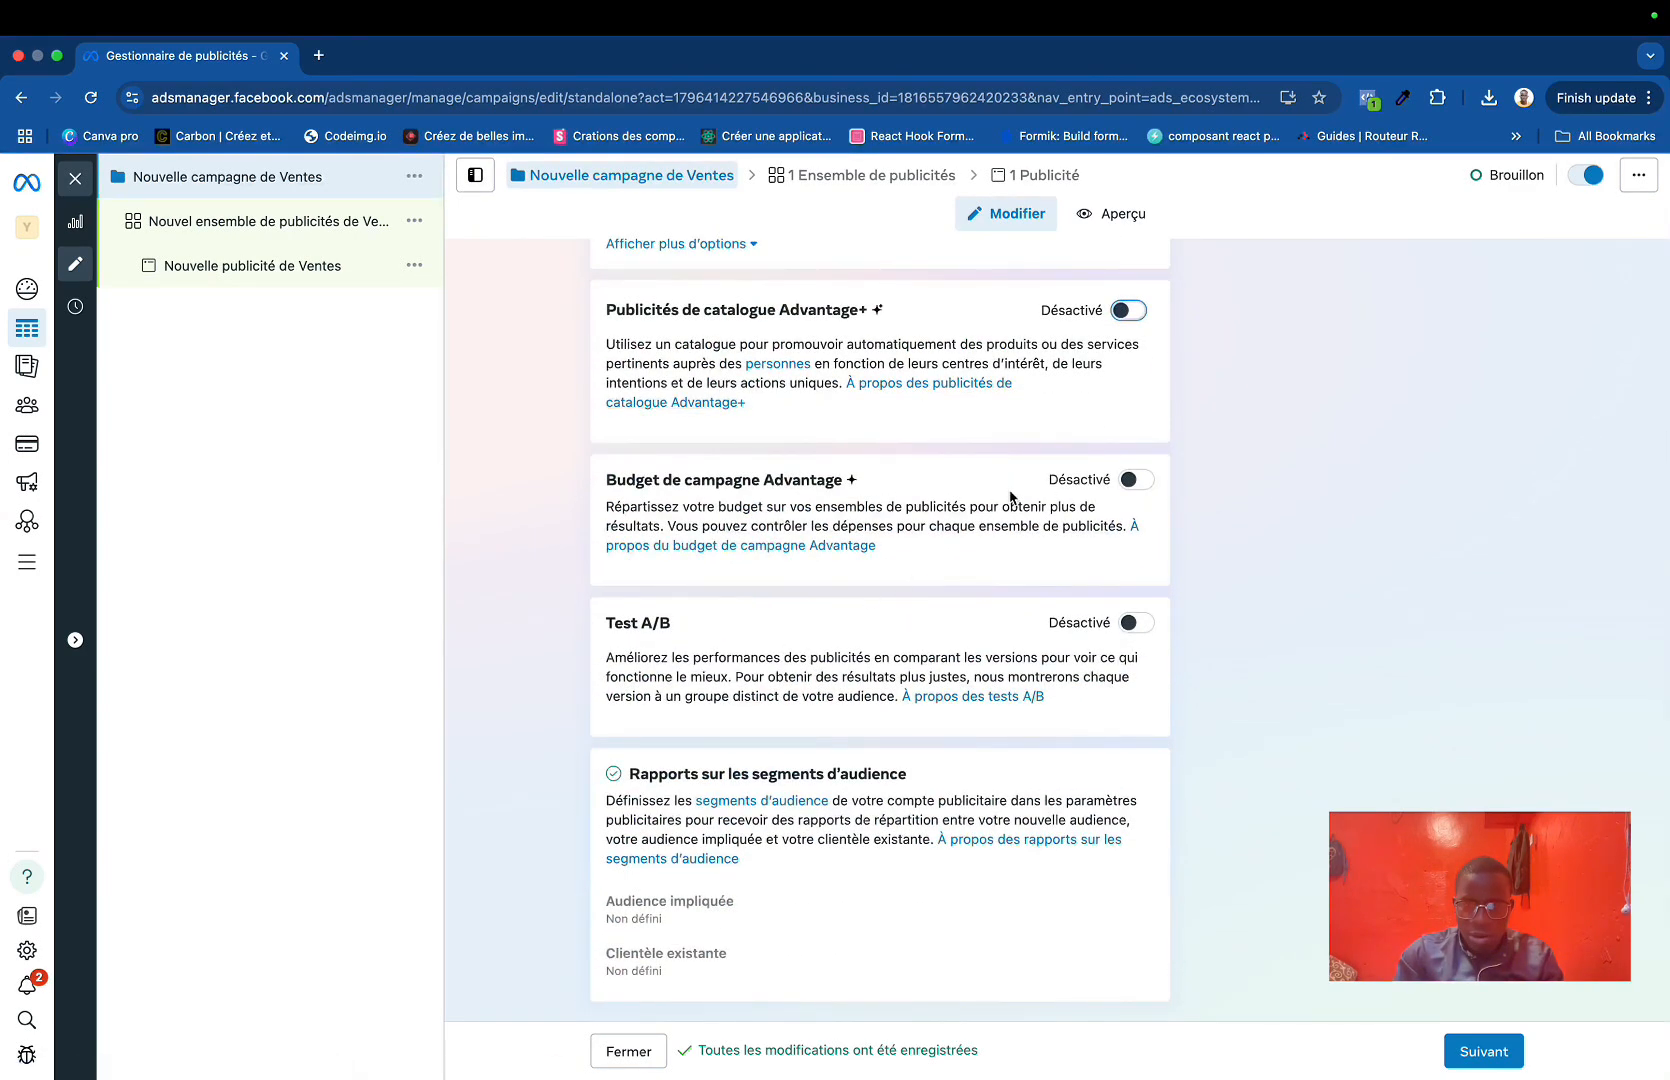
{"action": "left_click", "coordinate": [1138, 481]}
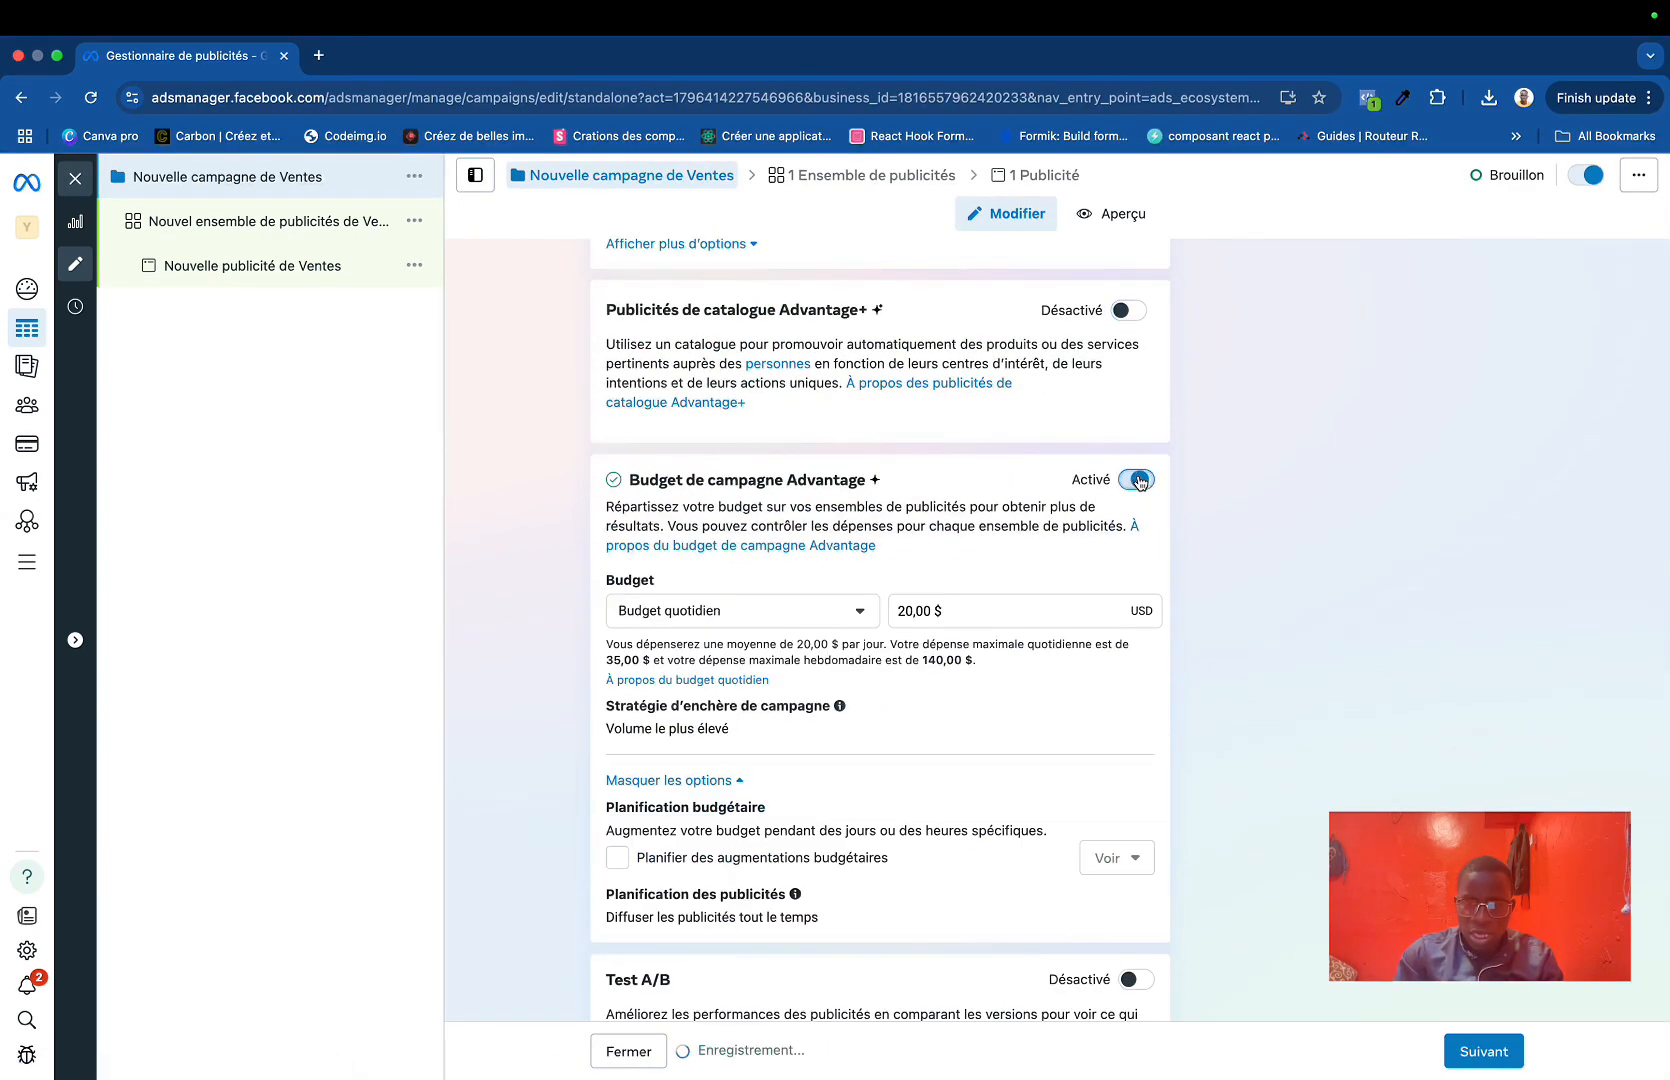
{"action": "left_click", "coordinate": [958, 615]}
{"action": "scroll", "coordinate": [1100, 884], "scroll_direction": "down", "scroll_amount": 2}
{"action": "scroll", "coordinate": [1000, 888], "scroll_direction": "up", "scroll_amount": 3}
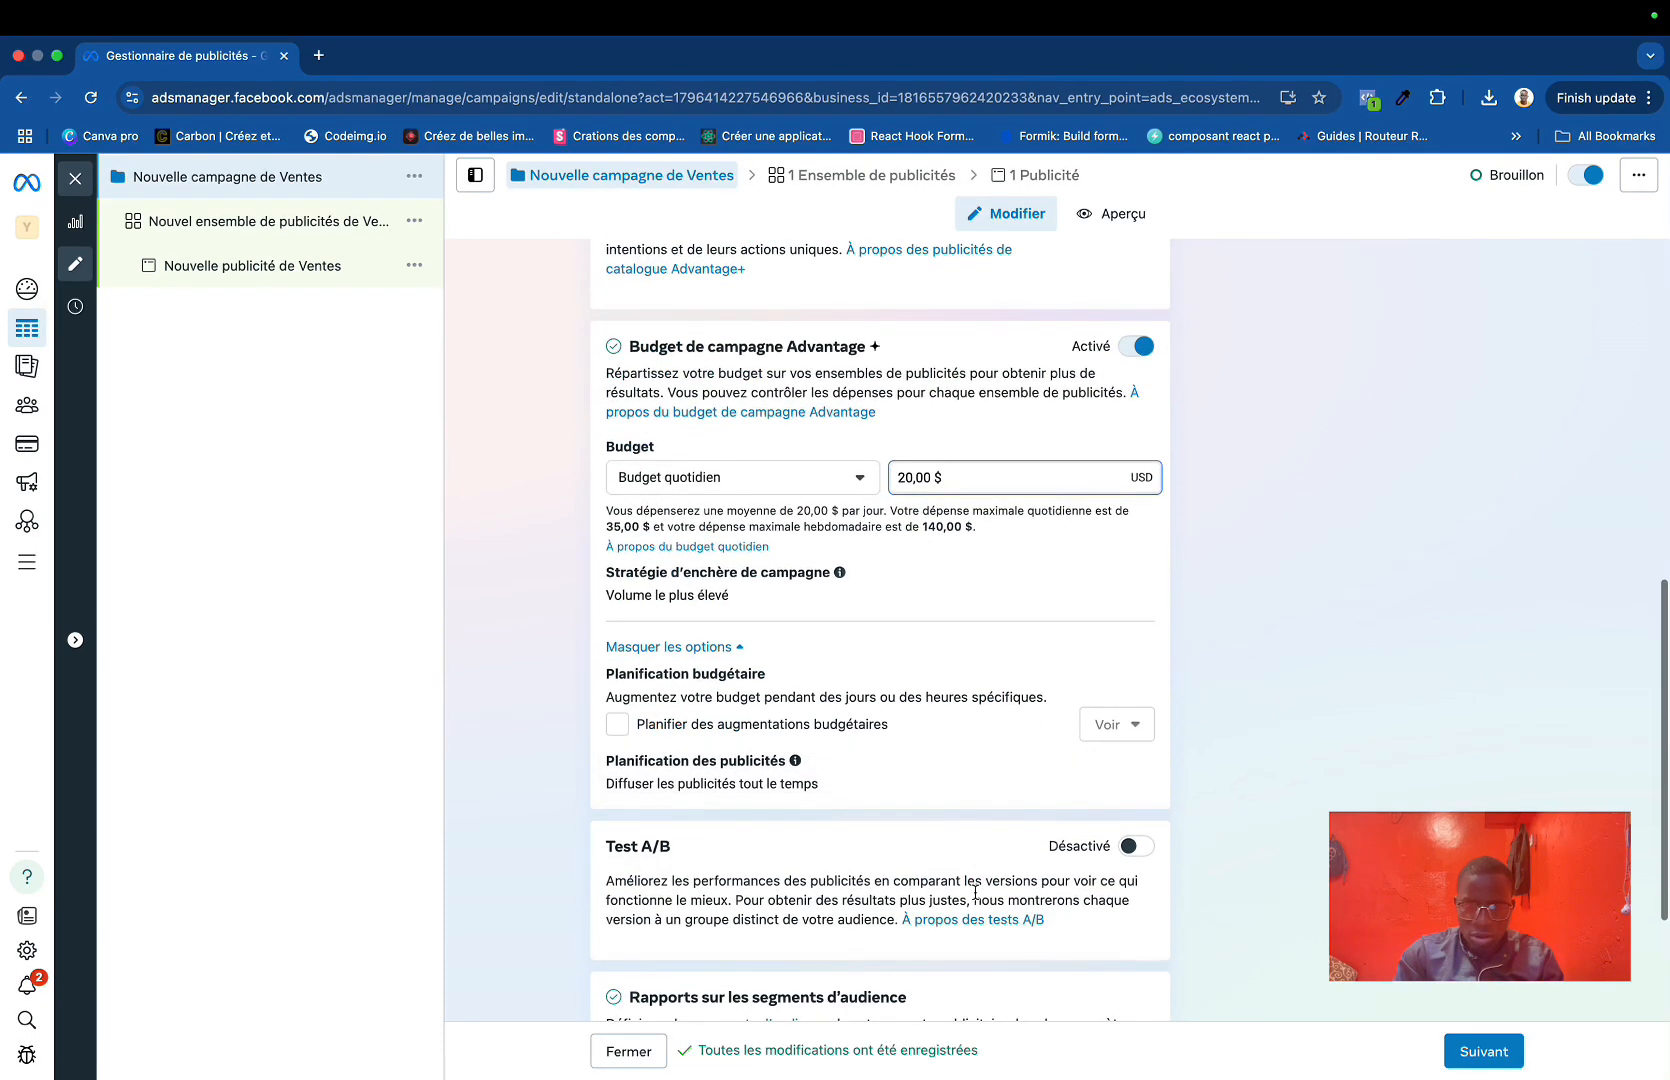
{"action": "scroll", "coordinate": [975, 892], "scroll_direction": "up", "scroll_amount": 2}
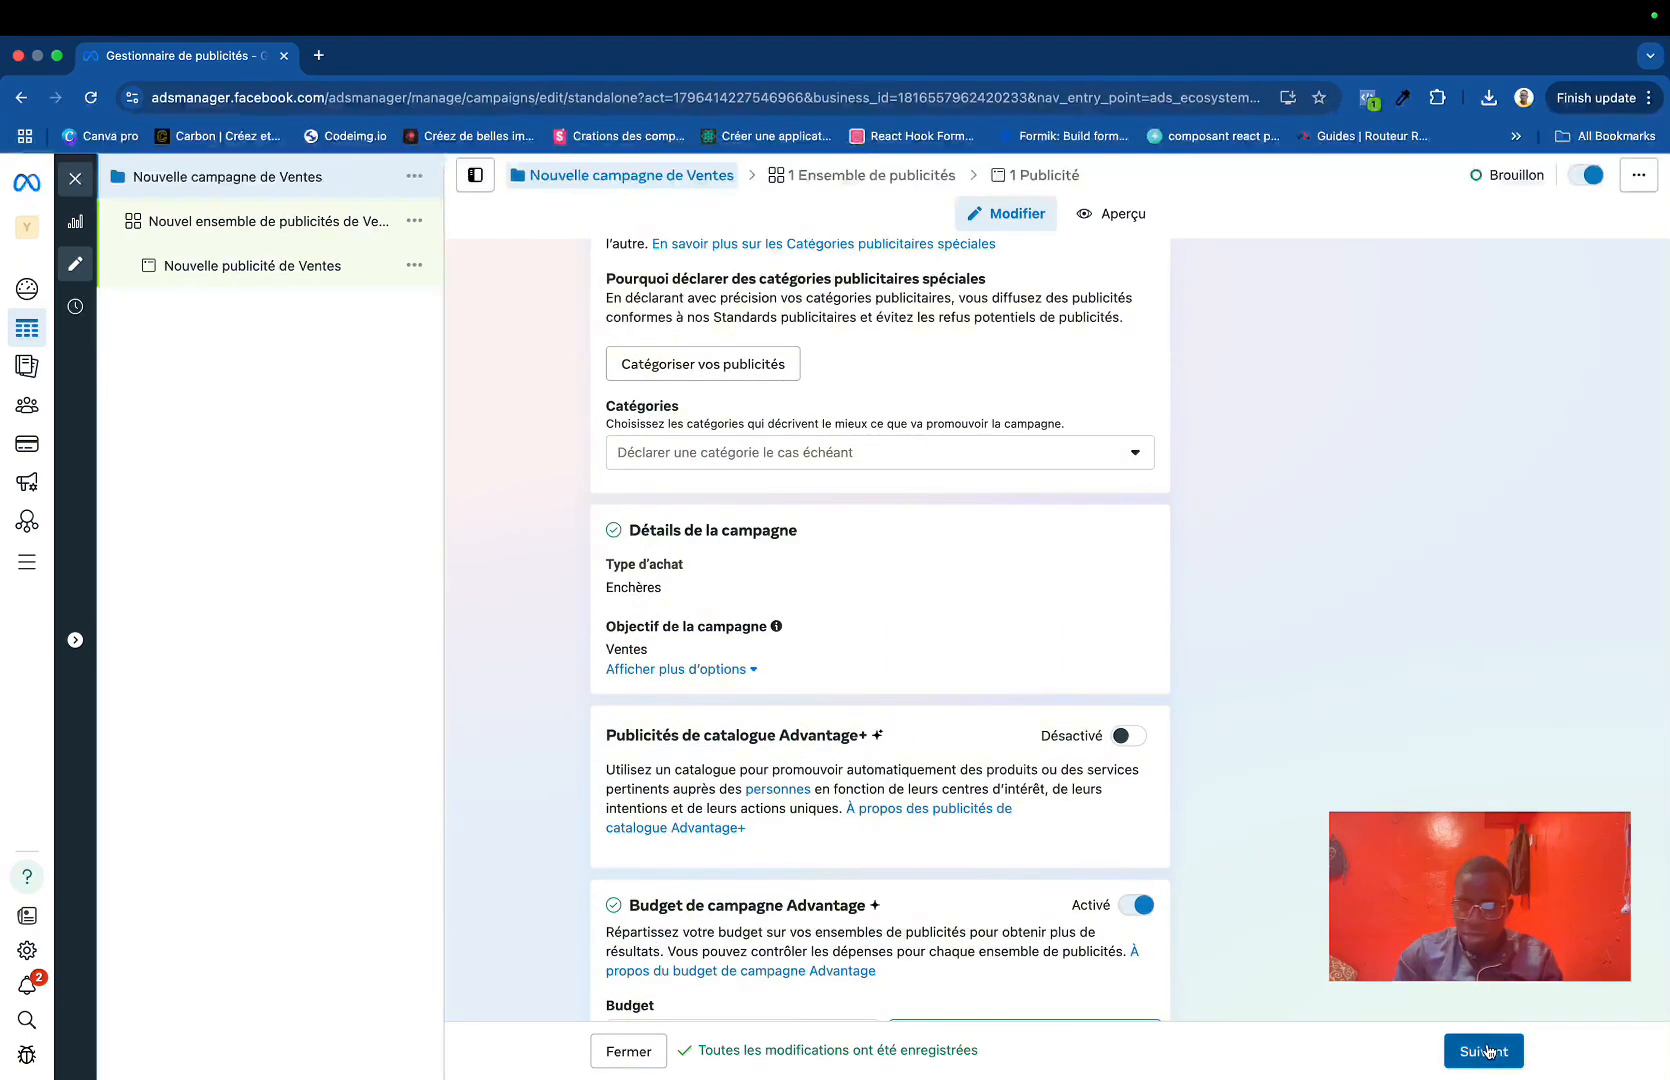
{"action": "left_click", "coordinate": [1486, 1050]}
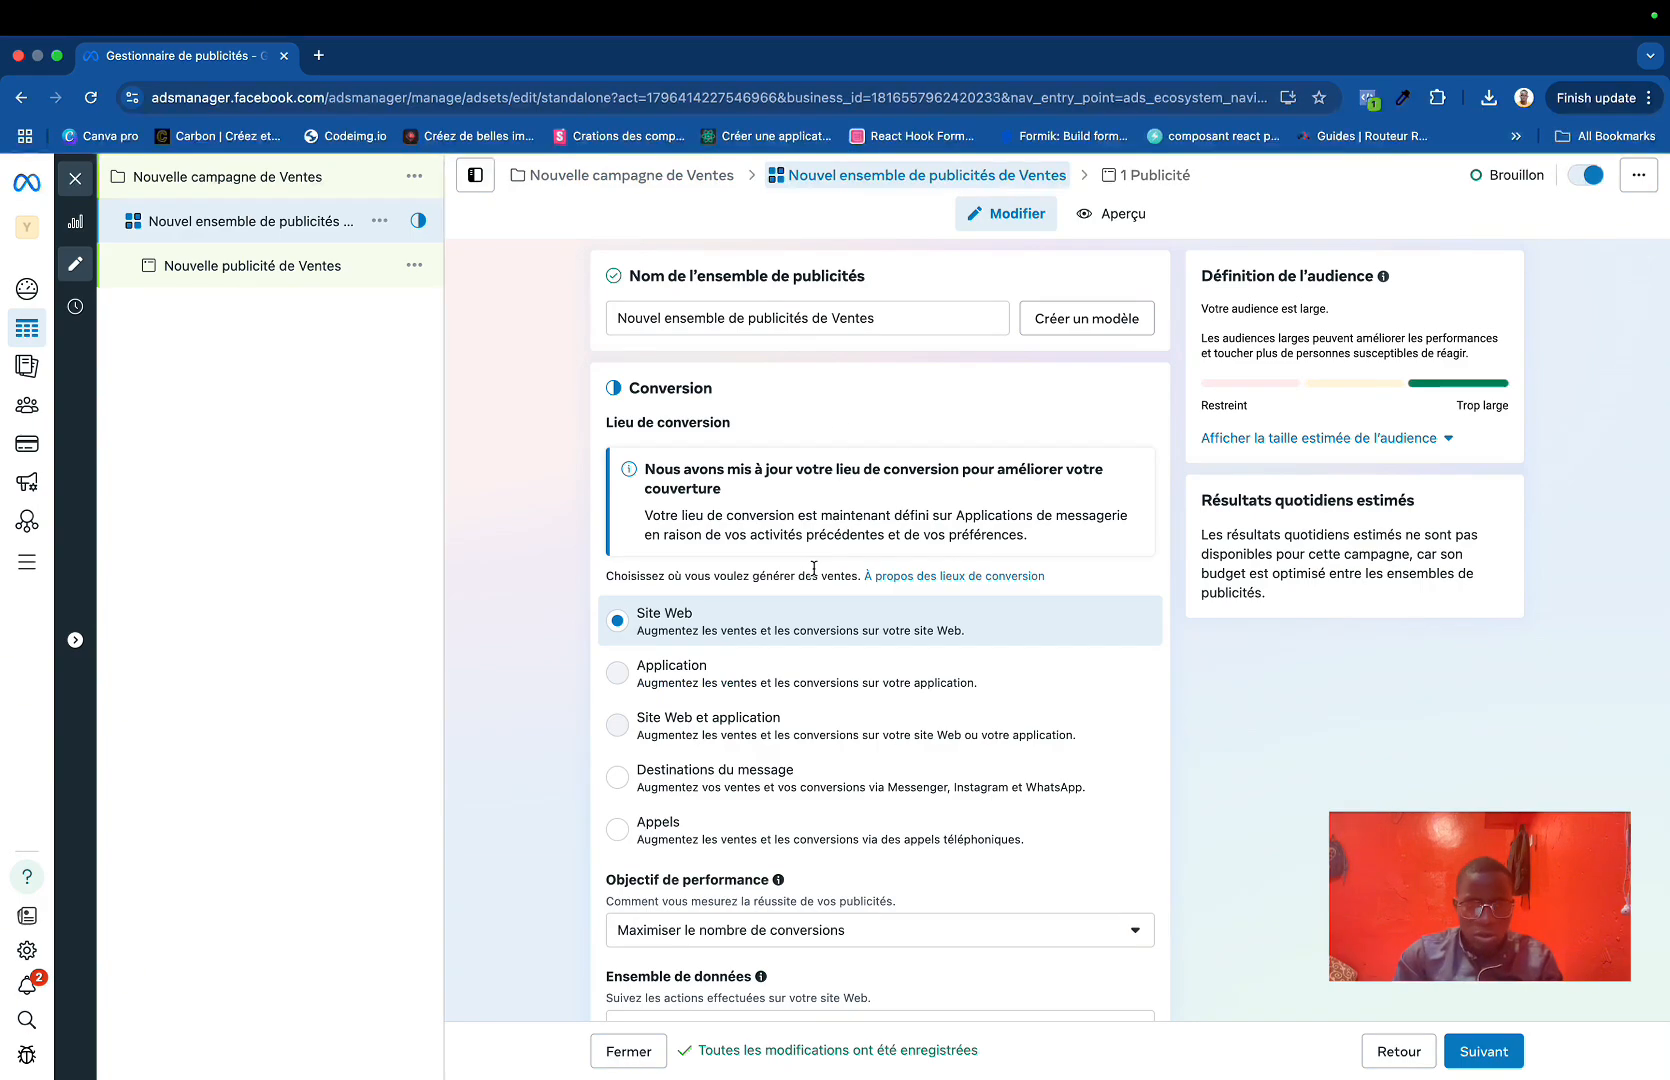
Step: Change the ad set's placements from Advantage+ to manual placements
{"action": "scroll", "coordinate": [773, 775], "scroll_direction": "down", "scroll_amount": 2}
{"action": "scroll", "coordinate": [773, 775], "scroll_direction": "down", "scroll_amount": 8}
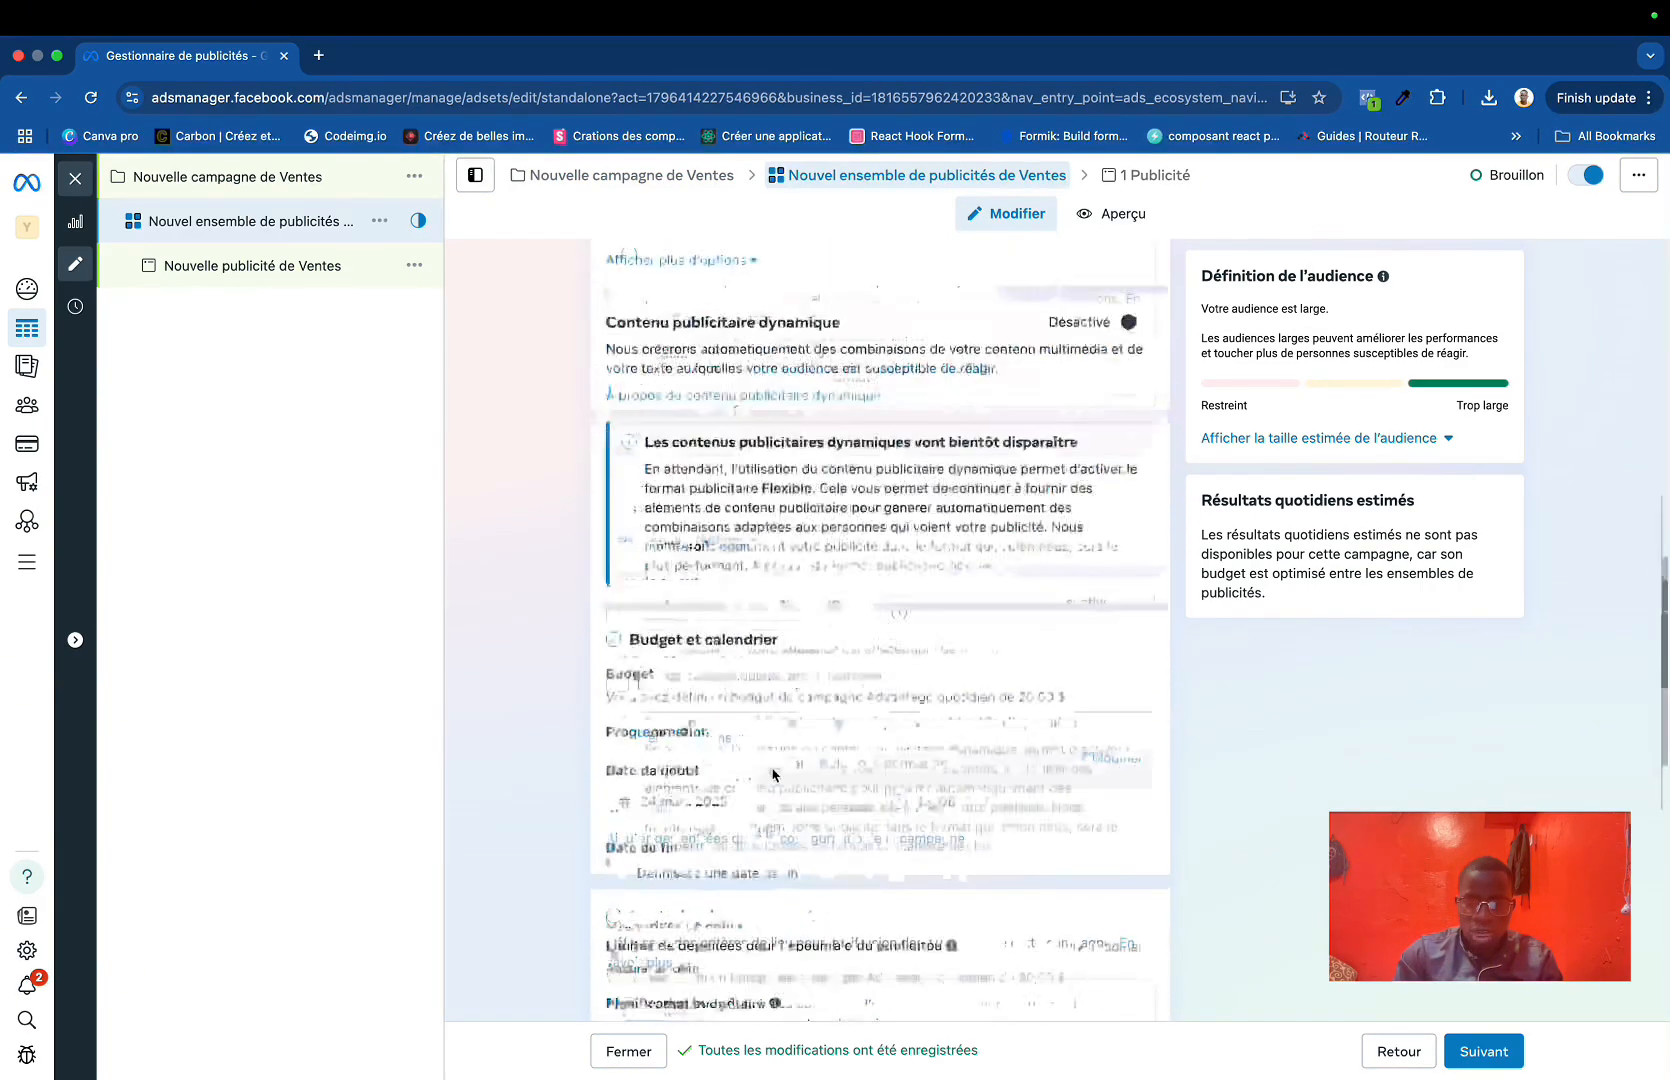
{"action": "scroll", "coordinate": [773, 773], "scroll_direction": "up", "scroll_amount": 8}
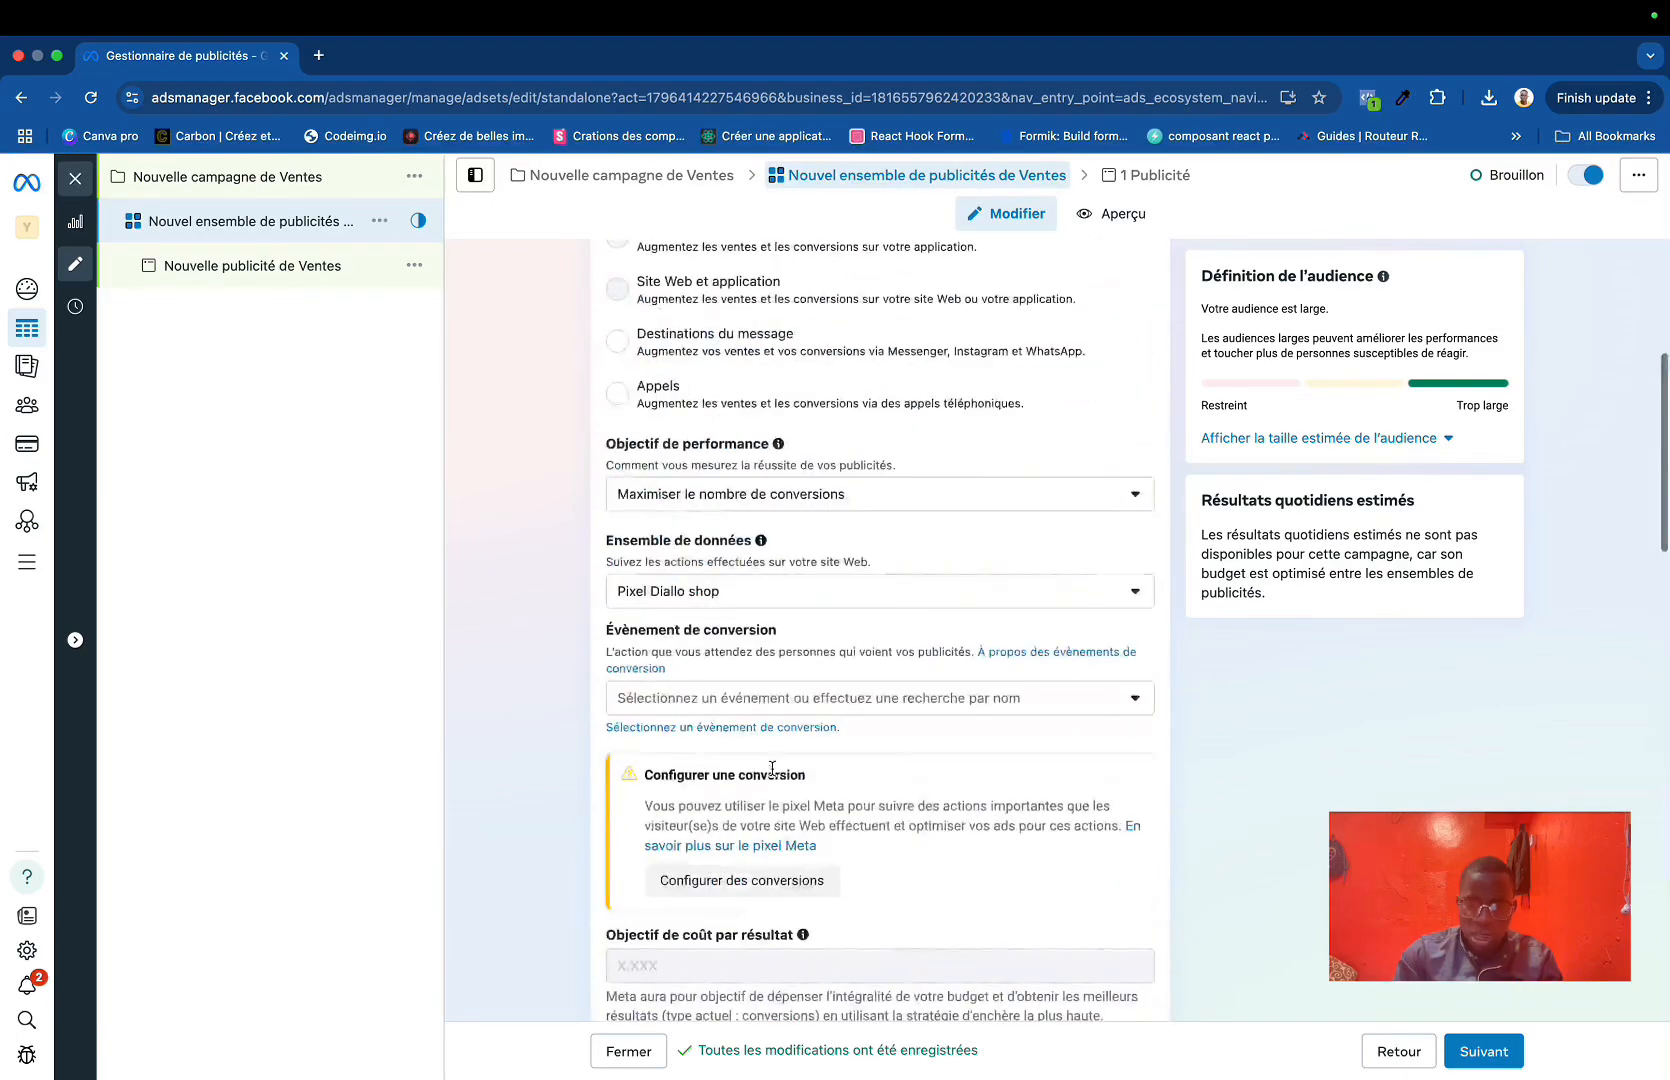
{"action": "scroll", "coordinate": [967, 768], "scroll_direction": "down", "scroll_amount": 20}
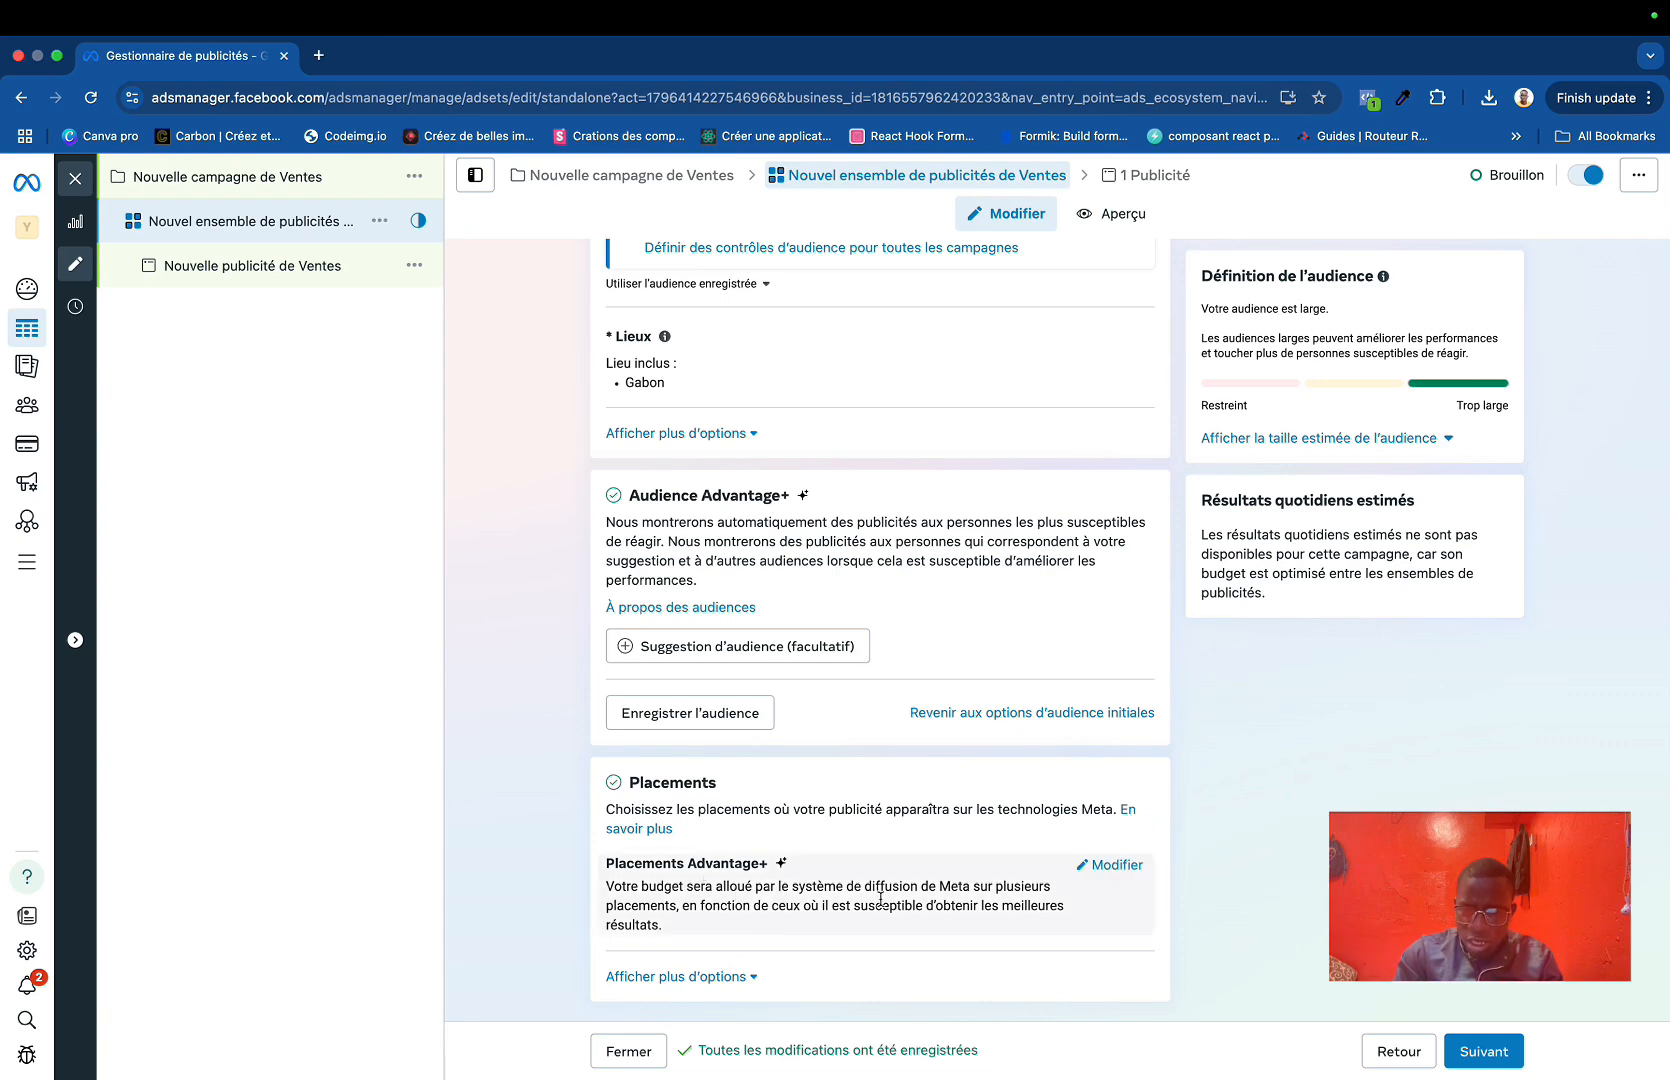
{"action": "left_click", "coordinate": [1105, 865]}
{"action": "scroll", "coordinate": [972, 927], "scroll_direction": "down", "scroll_amount": 1}
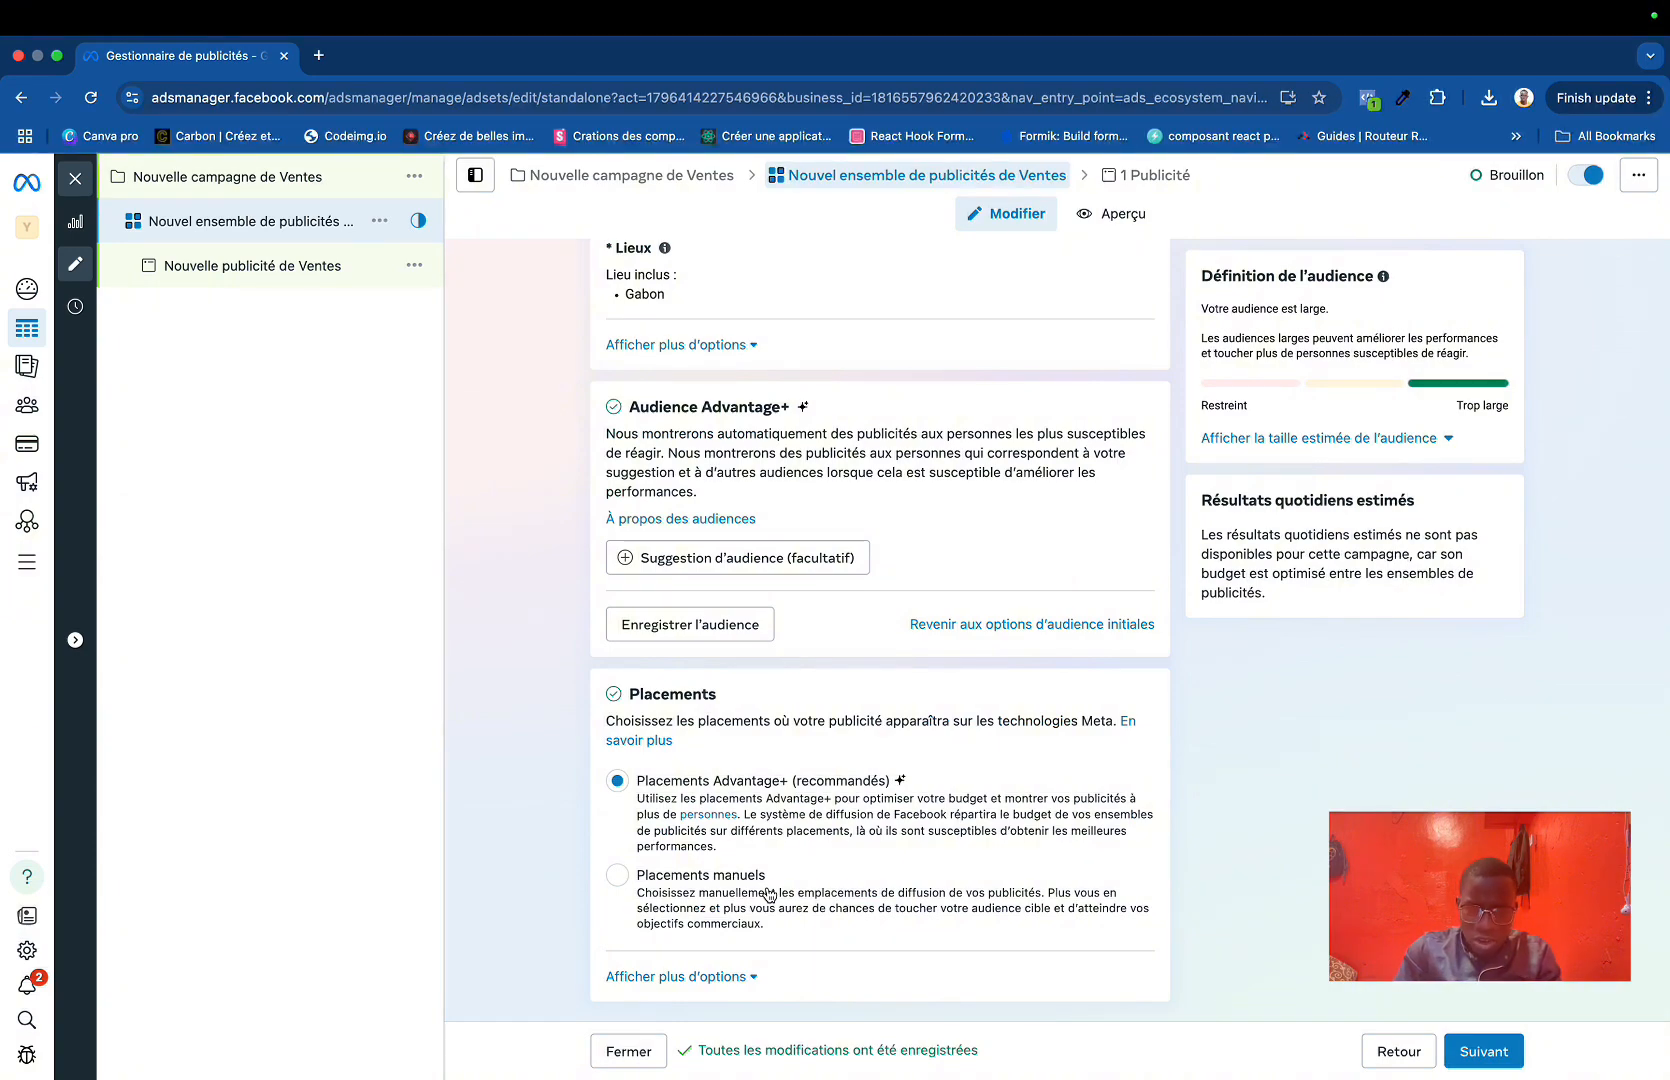
{"action": "left_click", "coordinate": [730, 891]}
{"action": "scroll", "coordinate": [786, 909], "scroll_direction": "down", "scroll_amount": 4}
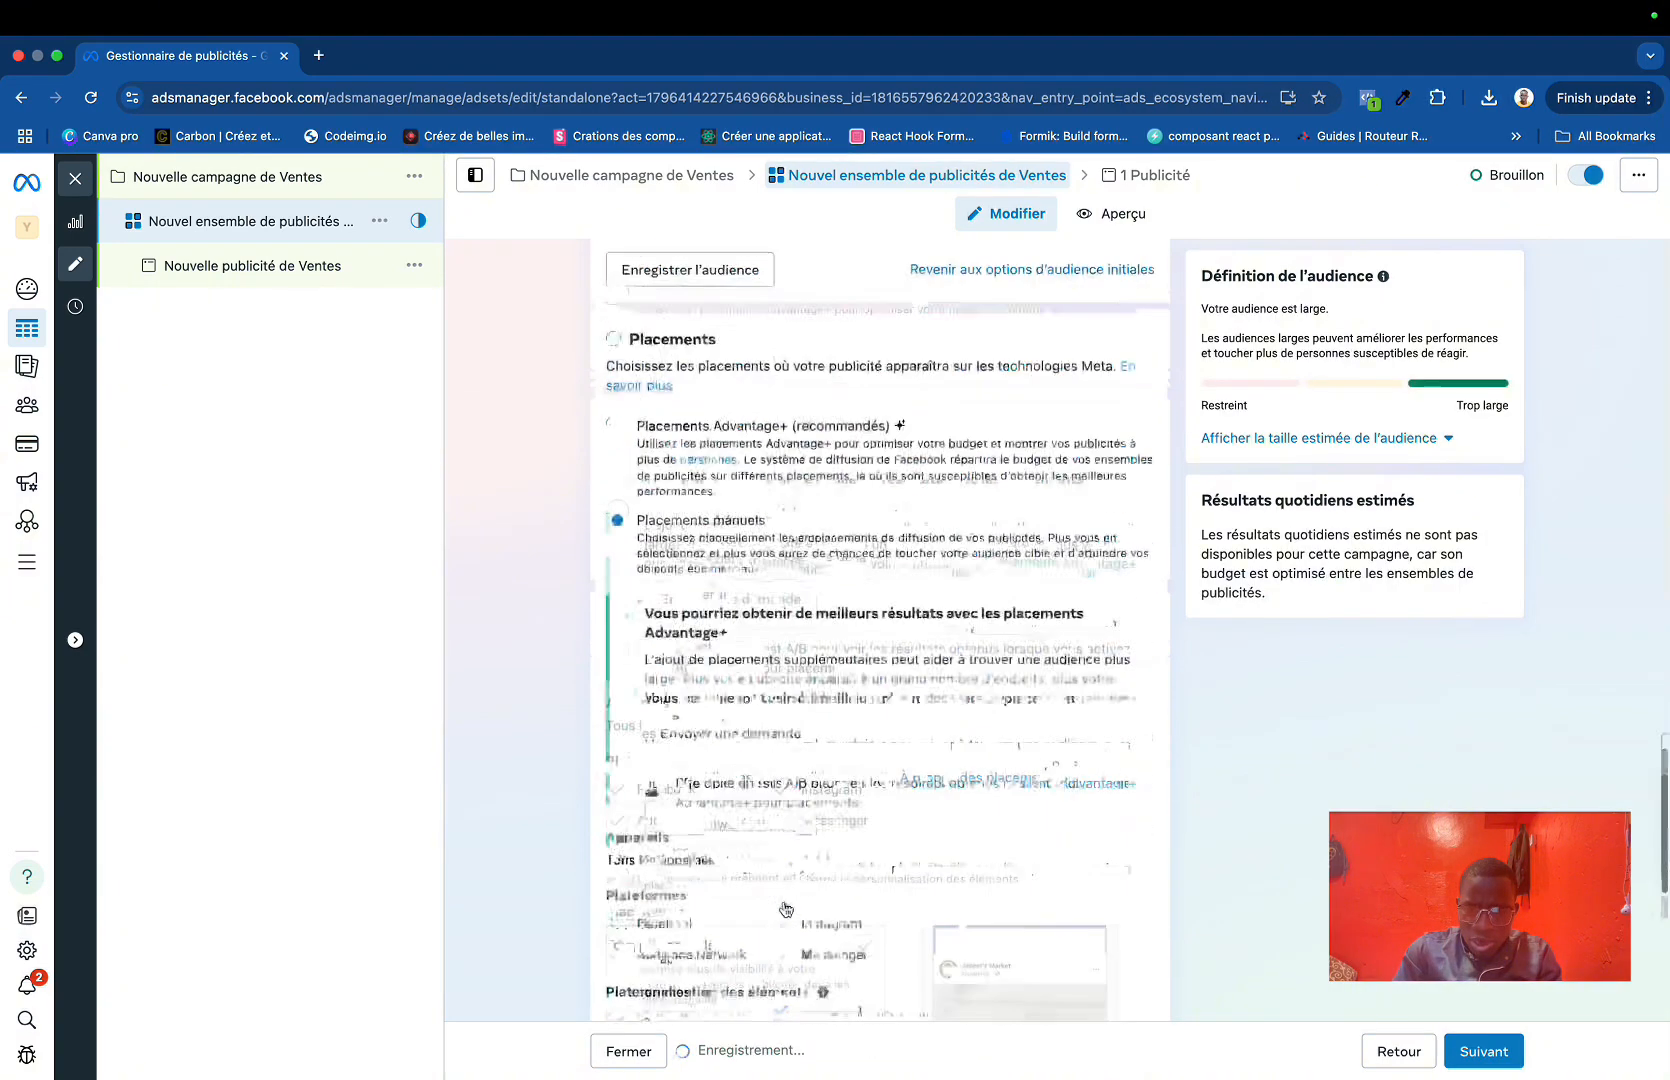
{"action": "scroll", "coordinate": [786, 909], "scroll_direction": "down", "scroll_amount": 3}
{"action": "scroll", "coordinate": [784, 906], "scroll_direction": "up", "scroll_amount": 1}
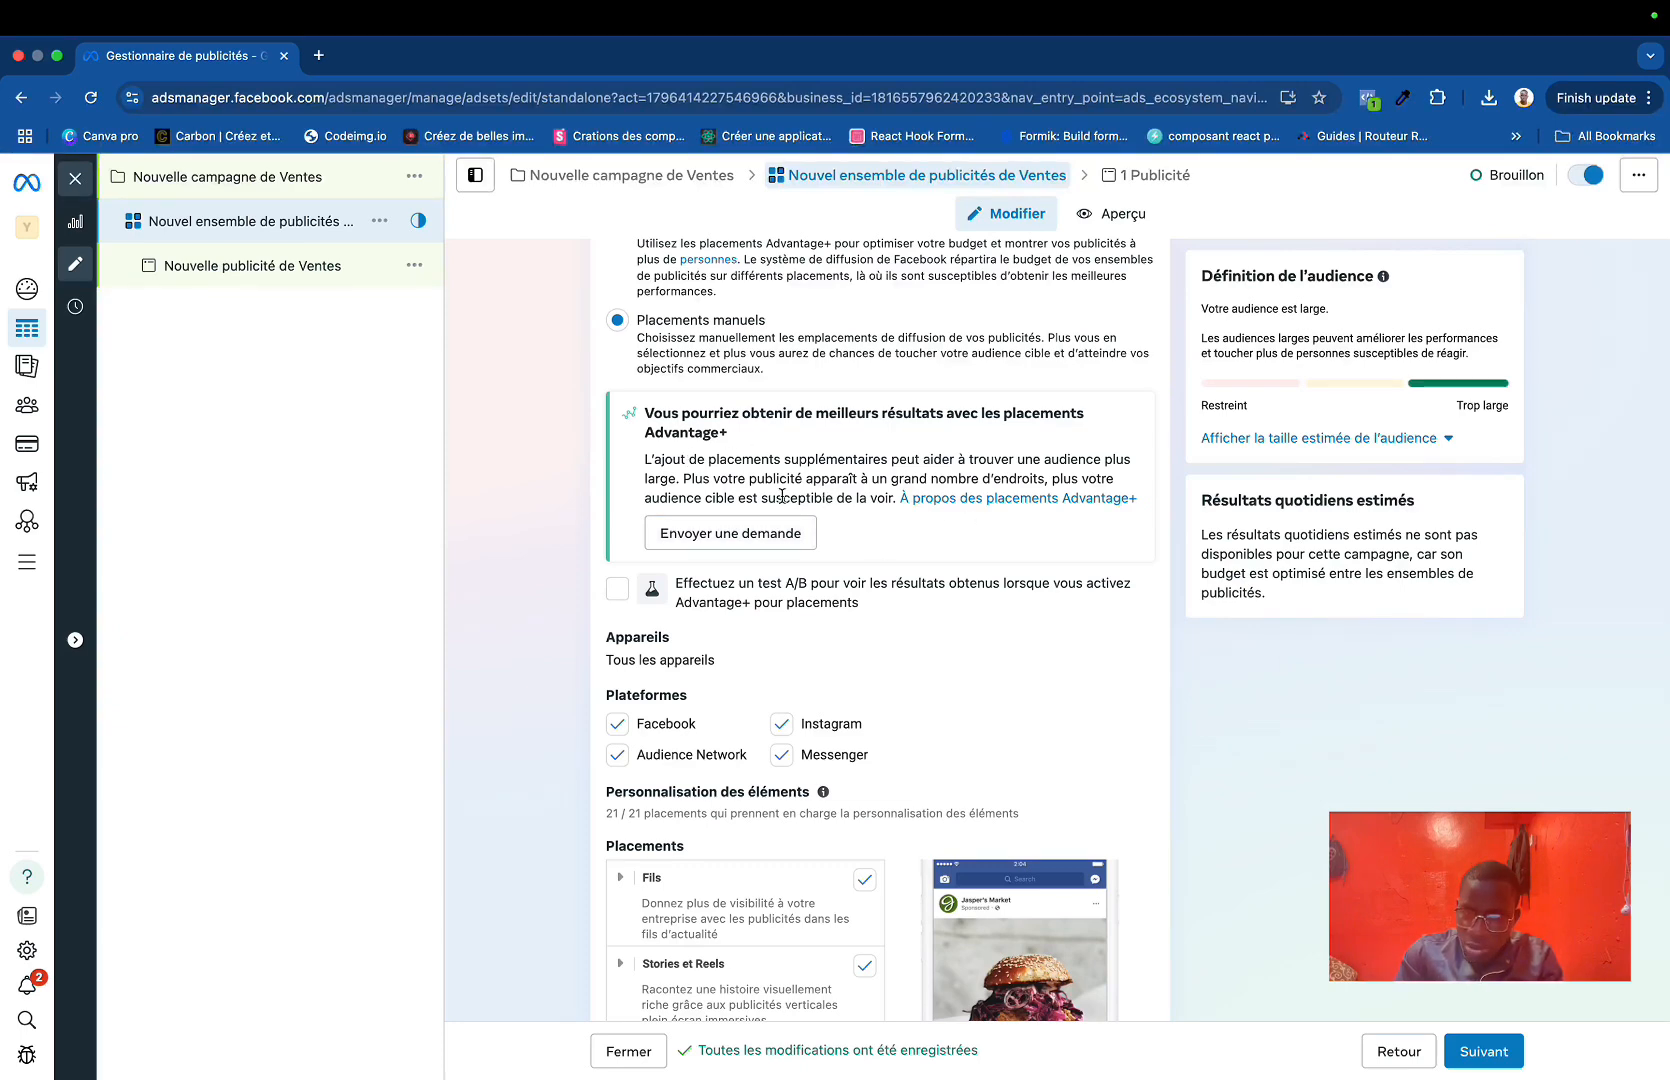
Step: Exclude Facebook, Audience Network and Messenger from the ad set's platforms, keeping only Instagram
{"action": "scroll", "coordinate": [765, 630], "scroll_direction": "down", "scroll_amount": 3}
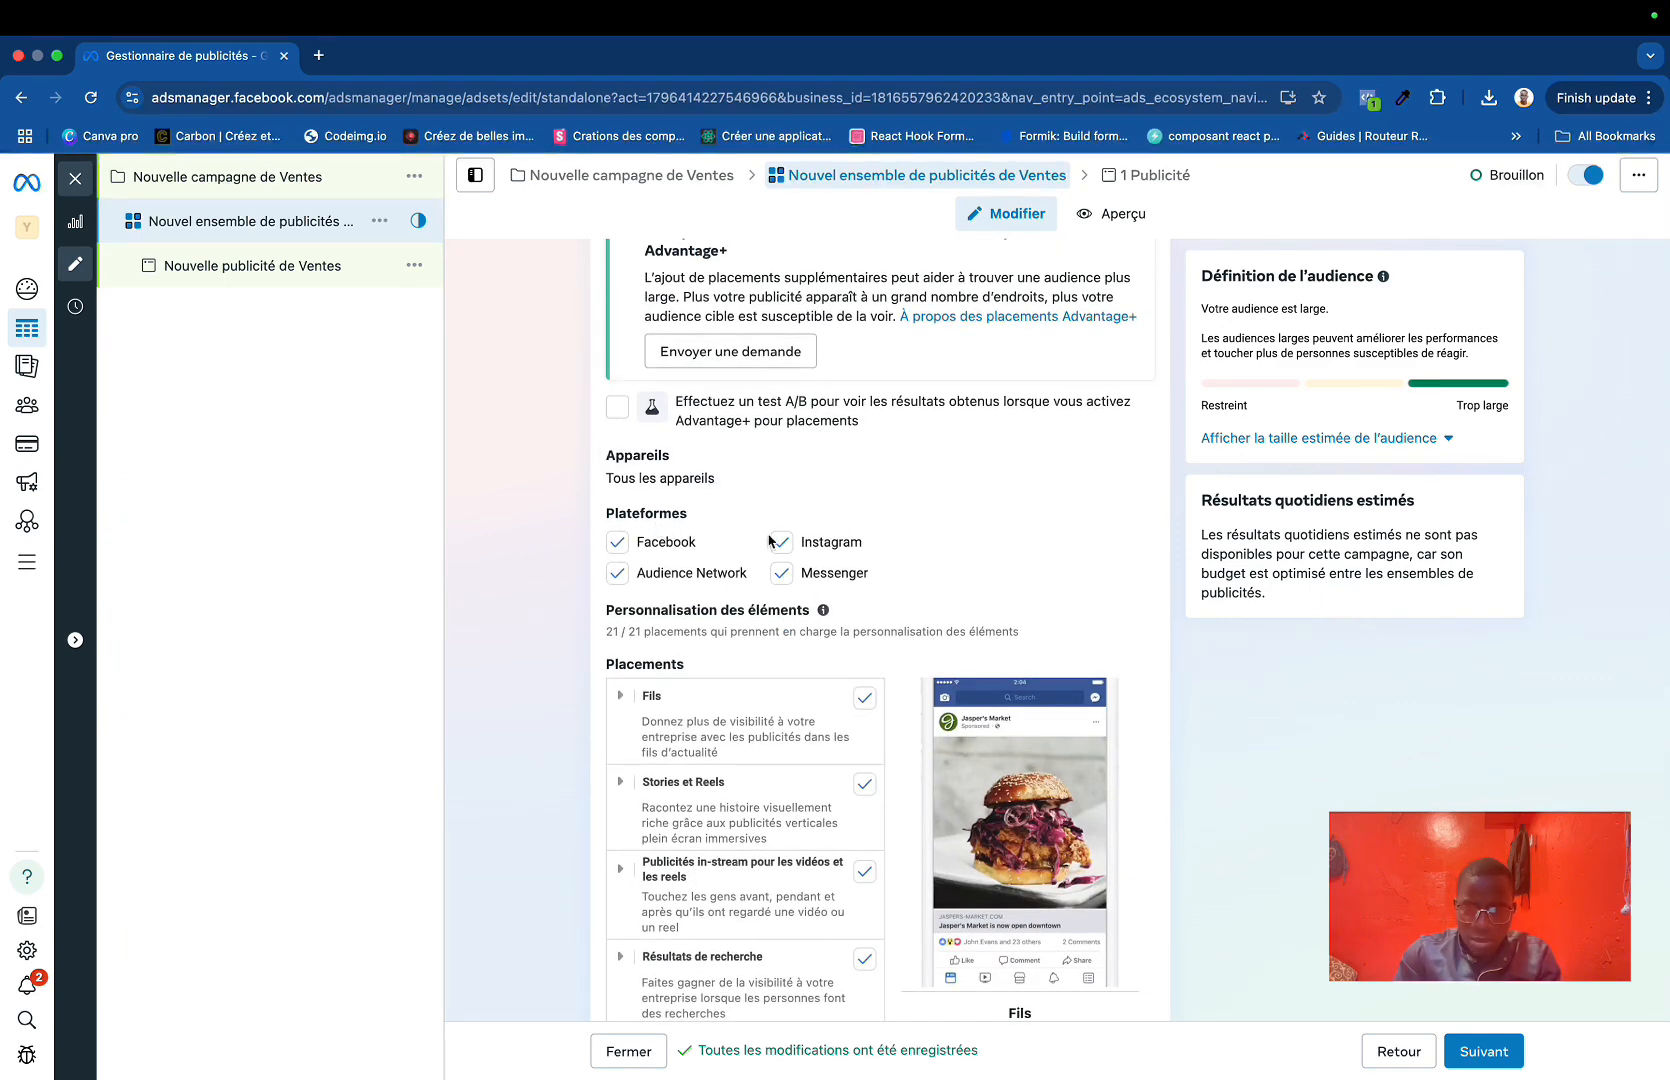
{"action": "left_click", "coordinate": [618, 545]}
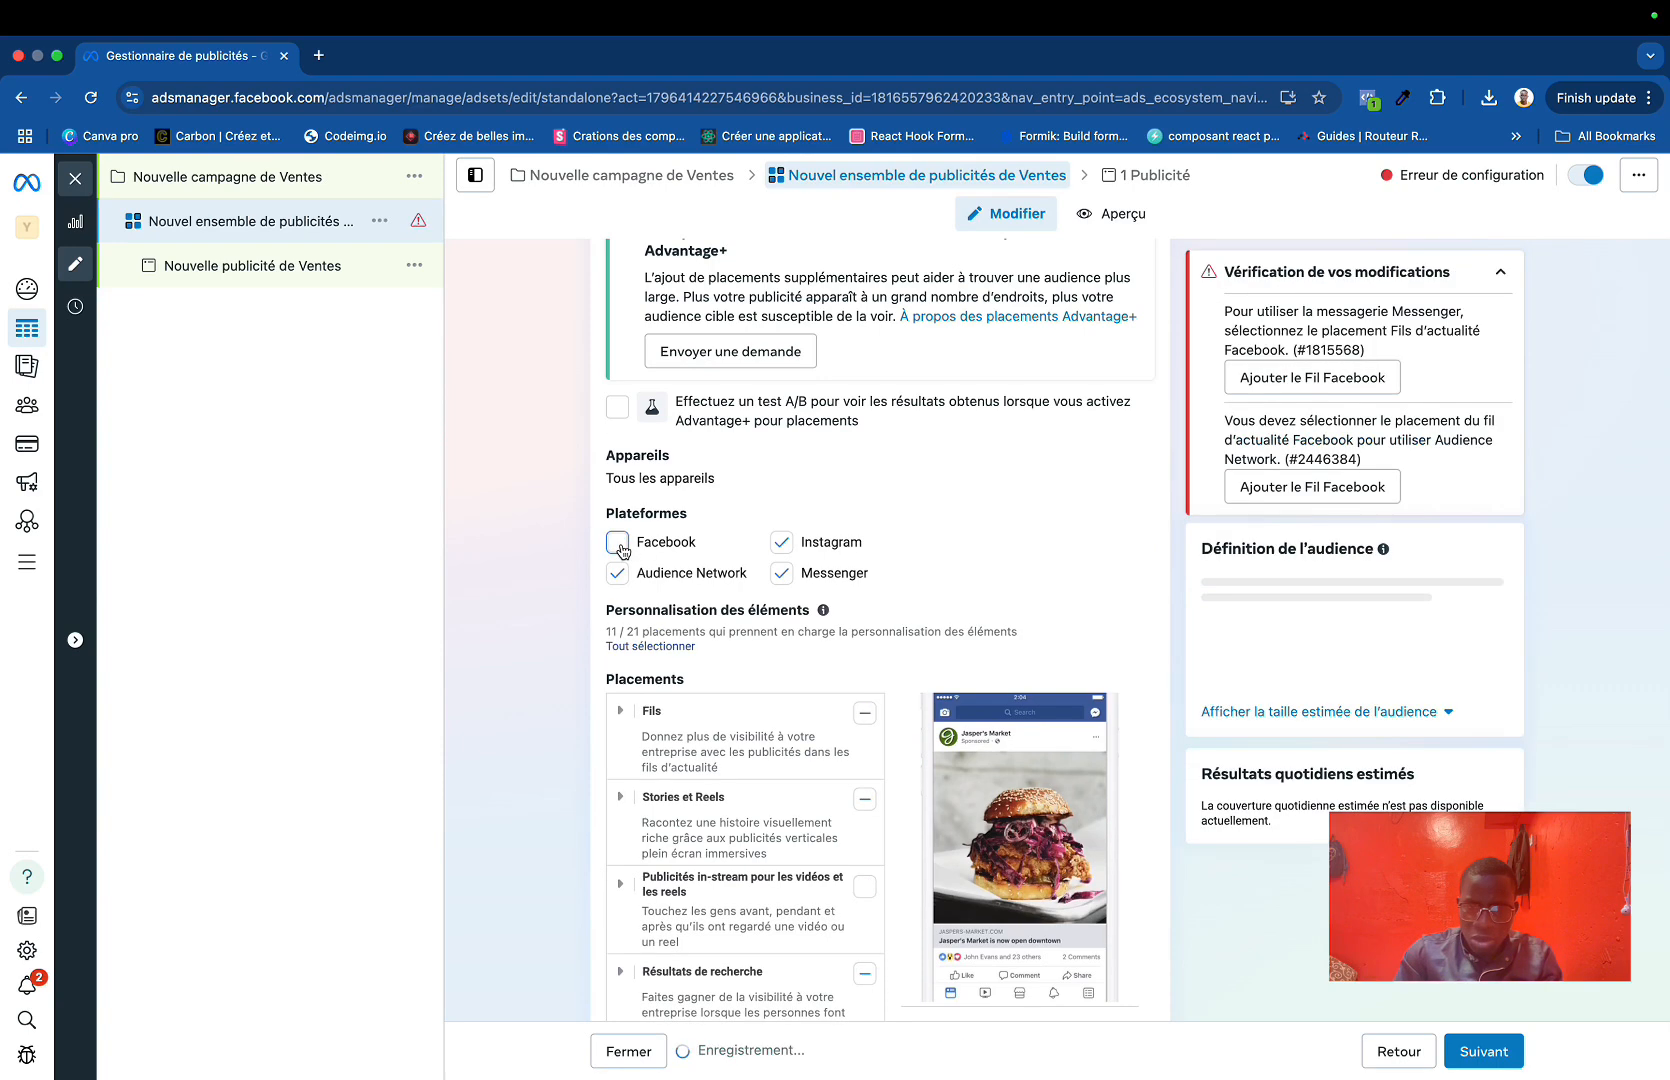
{"action": "left_click", "coordinate": [668, 578]}
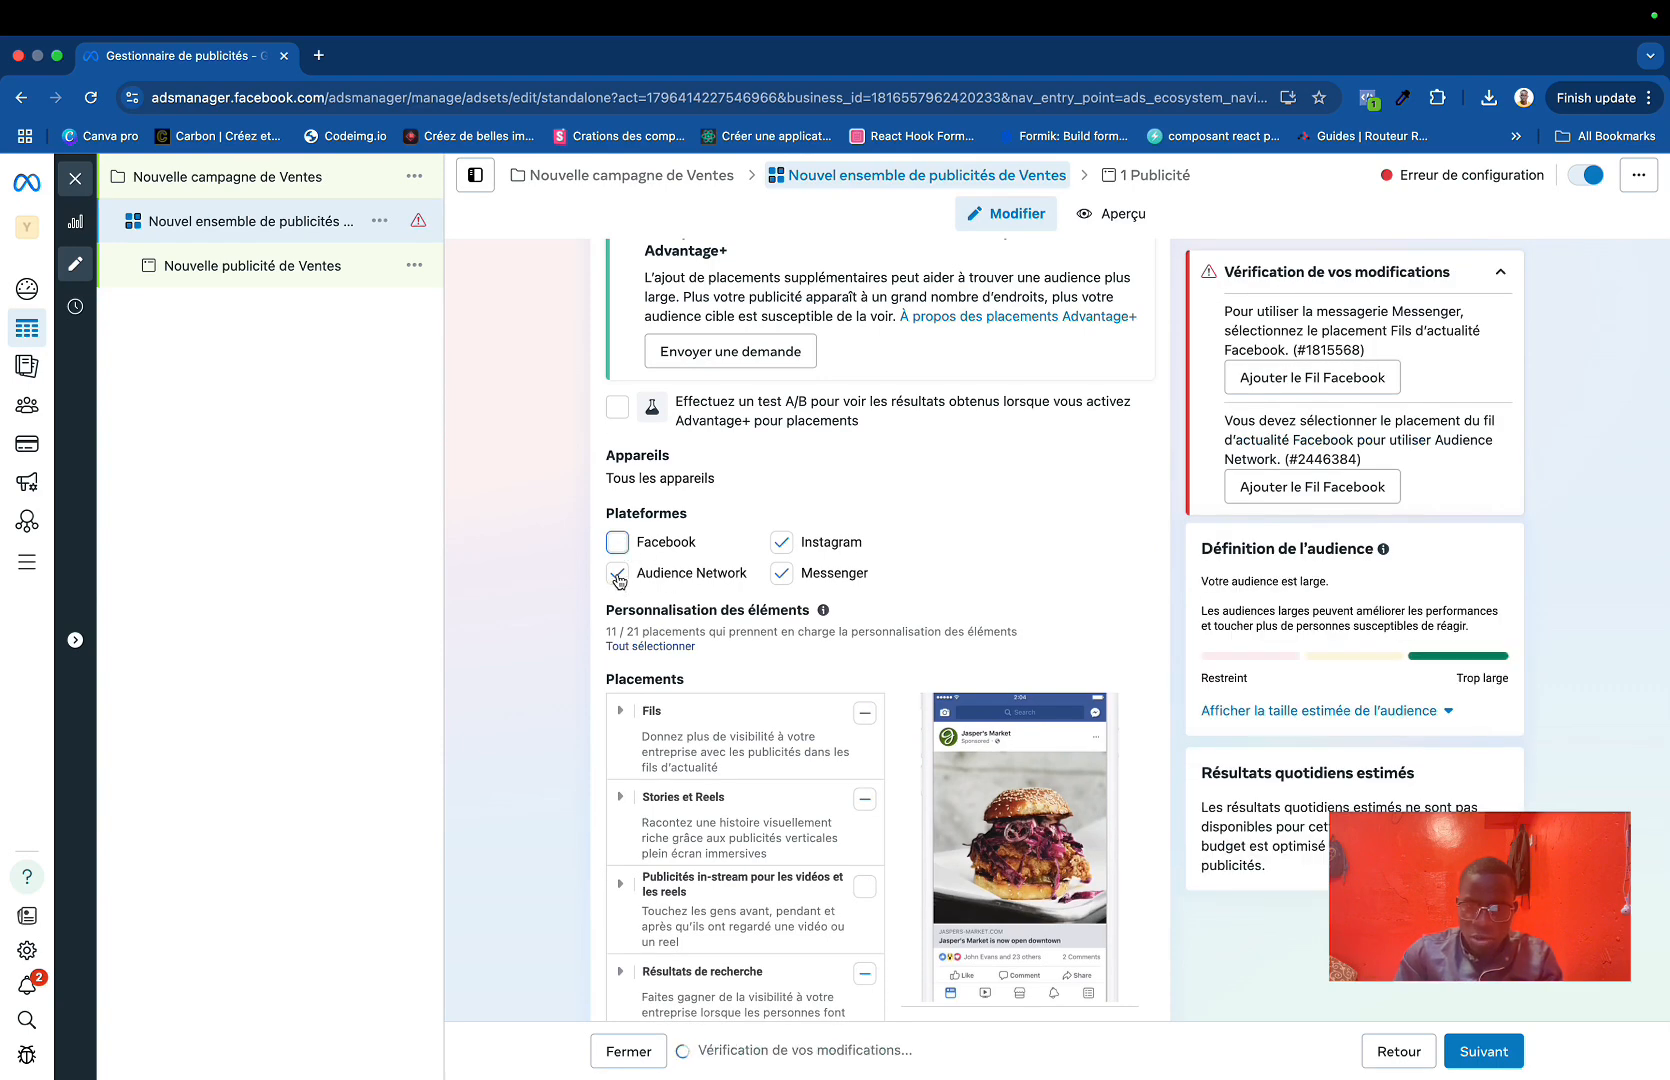
{"action": "left_click", "coordinate": [783, 575]}
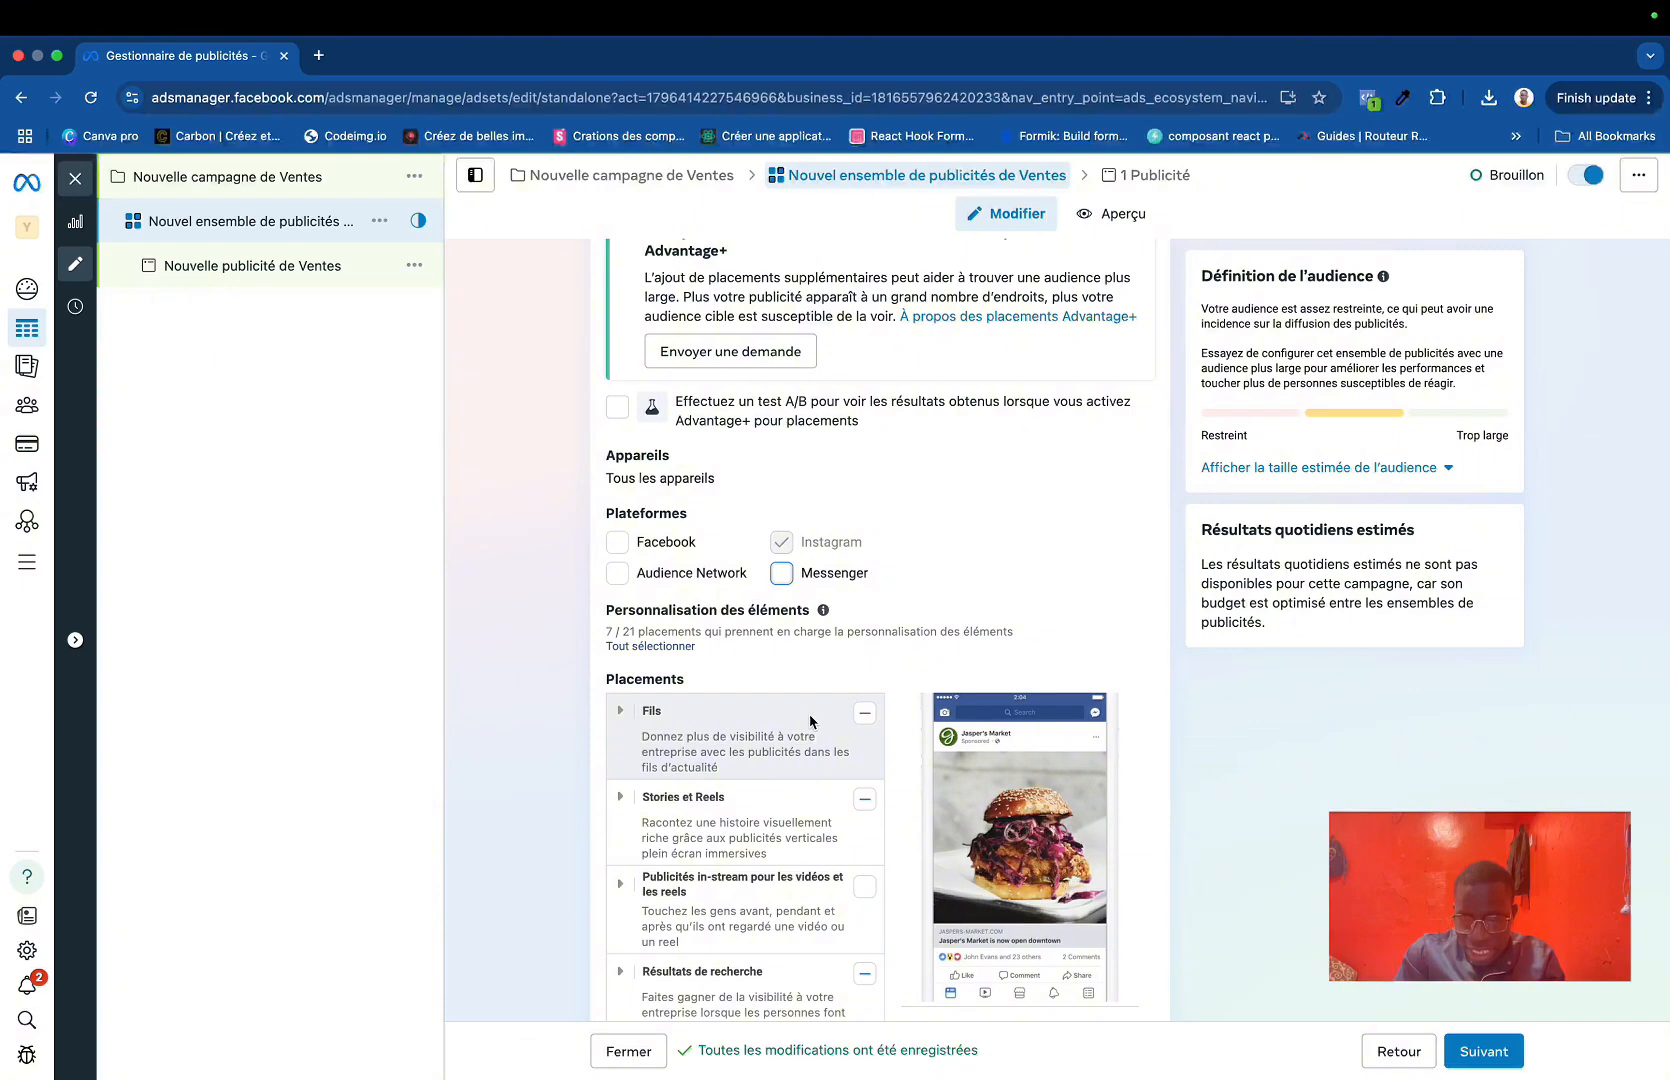
Step: Include all Fils placements and all Stories et Reels placements in the manual placement selection
{"action": "scroll", "coordinate": [810, 700], "scroll_direction": "down", "scroll_amount": 2}
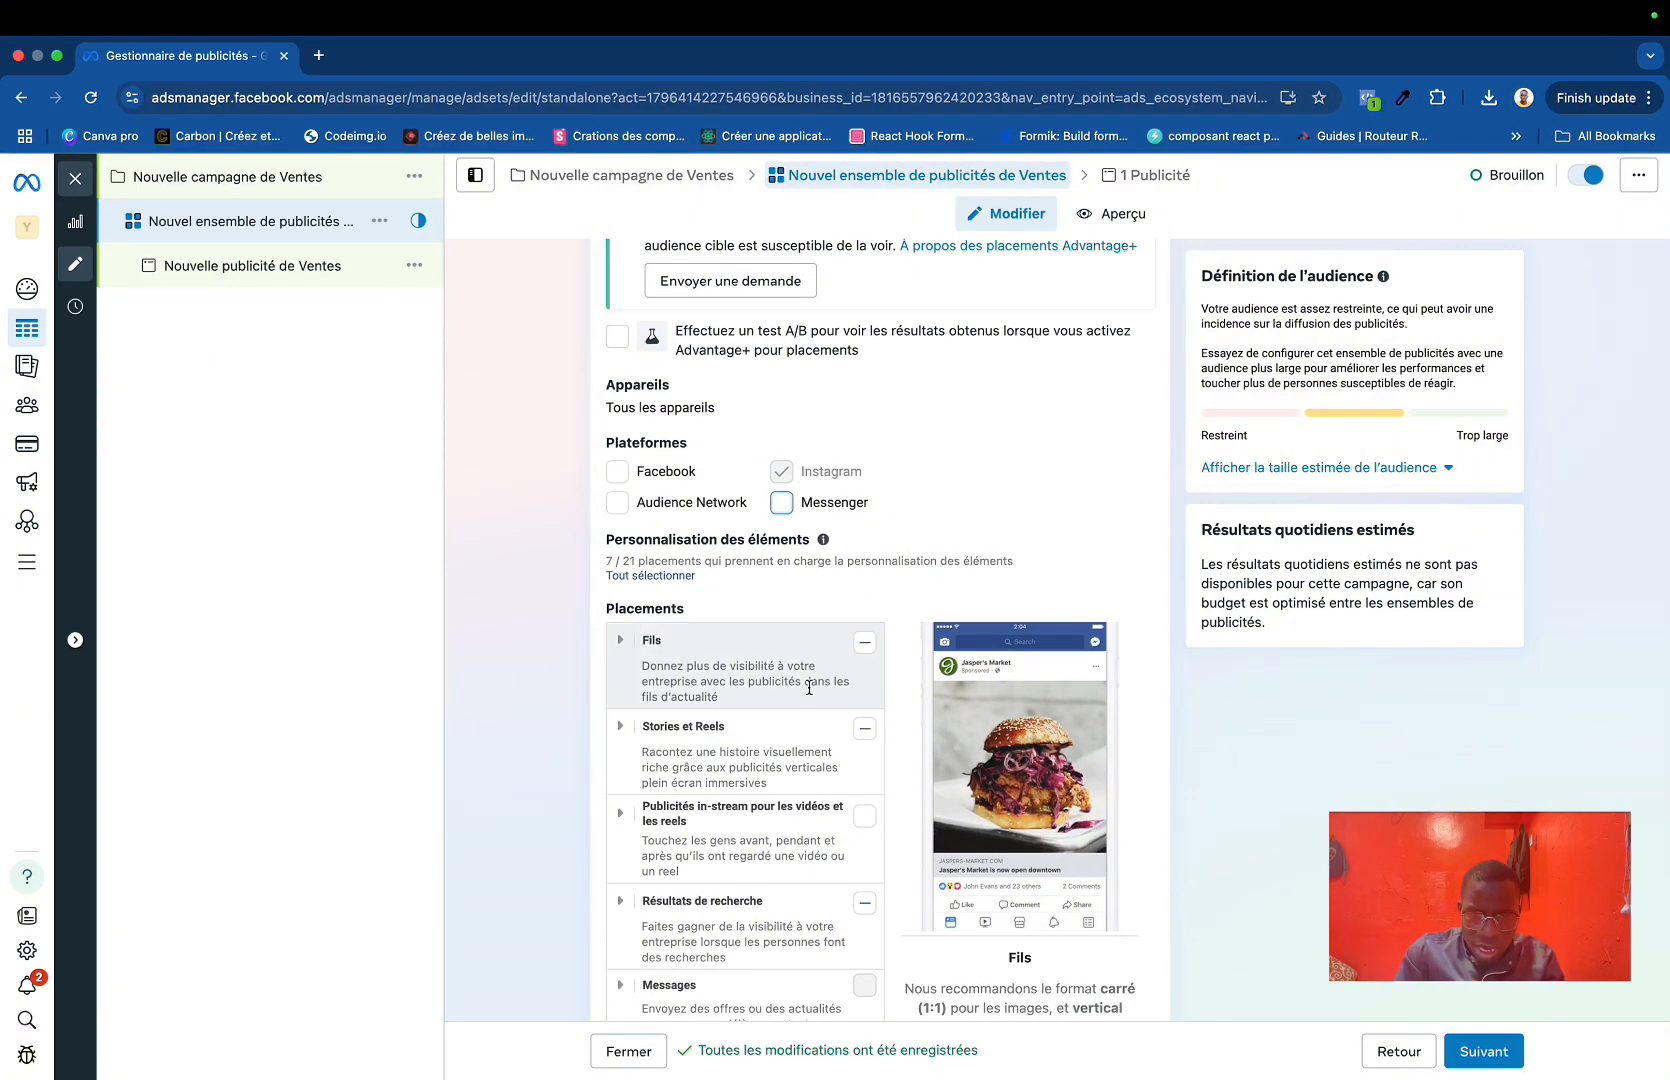
{"action": "scroll", "coordinate": [830, 670], "scroll_direction": "down", "scroll_amount": 3}
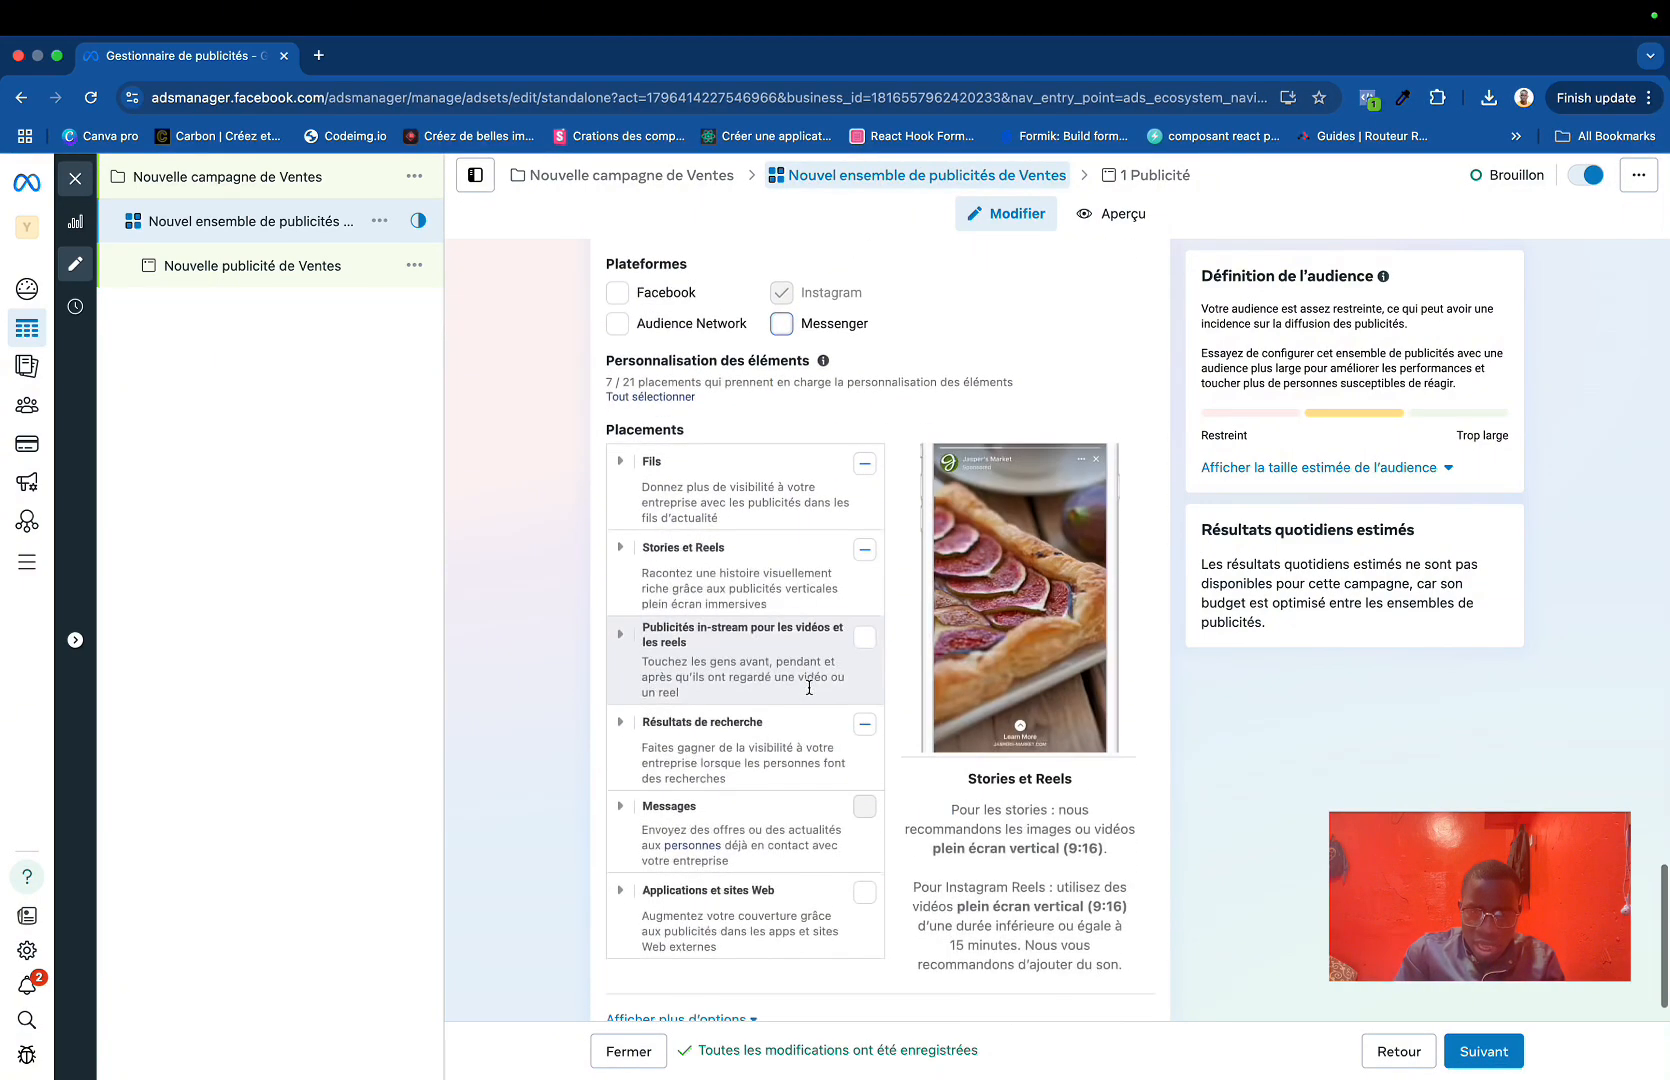
{"action": "left_click", "coordinate": [864, 467]}
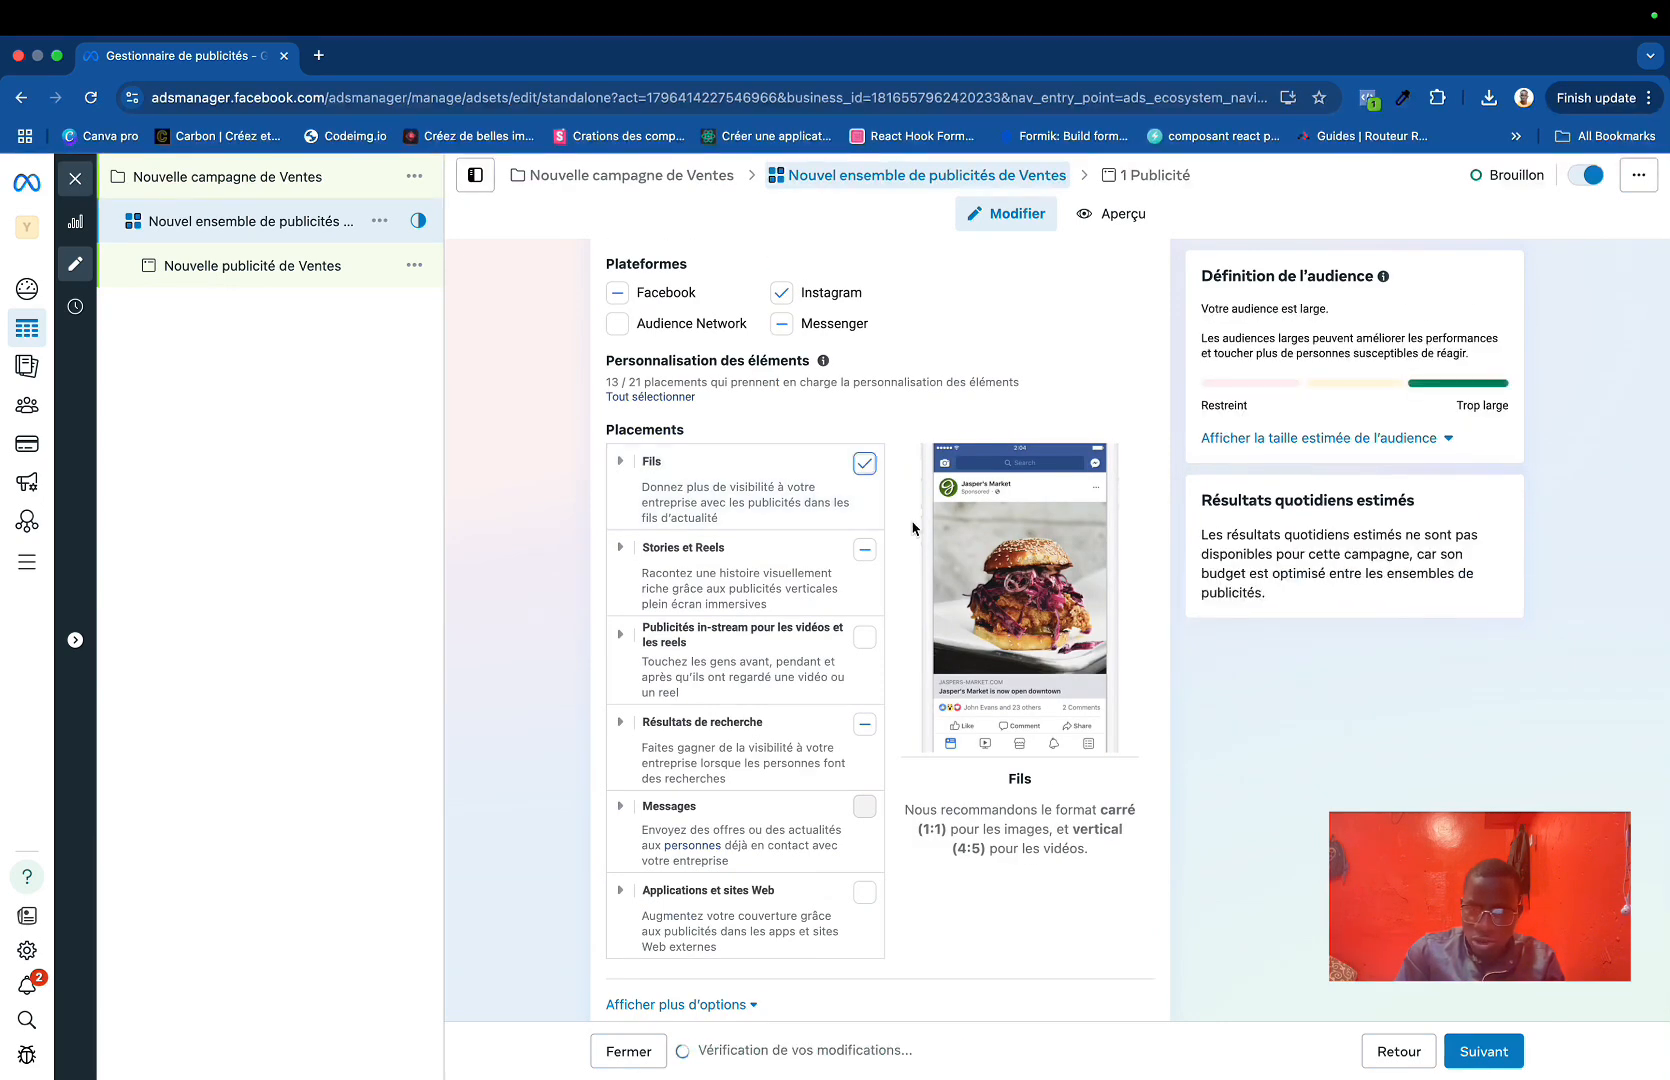
{"action": "left_click", "coordinate": [861, 555]}
{"action": "scroll", "coordinate": [765, 760], "scroll_direction": "down", "scroll_amount": 2}
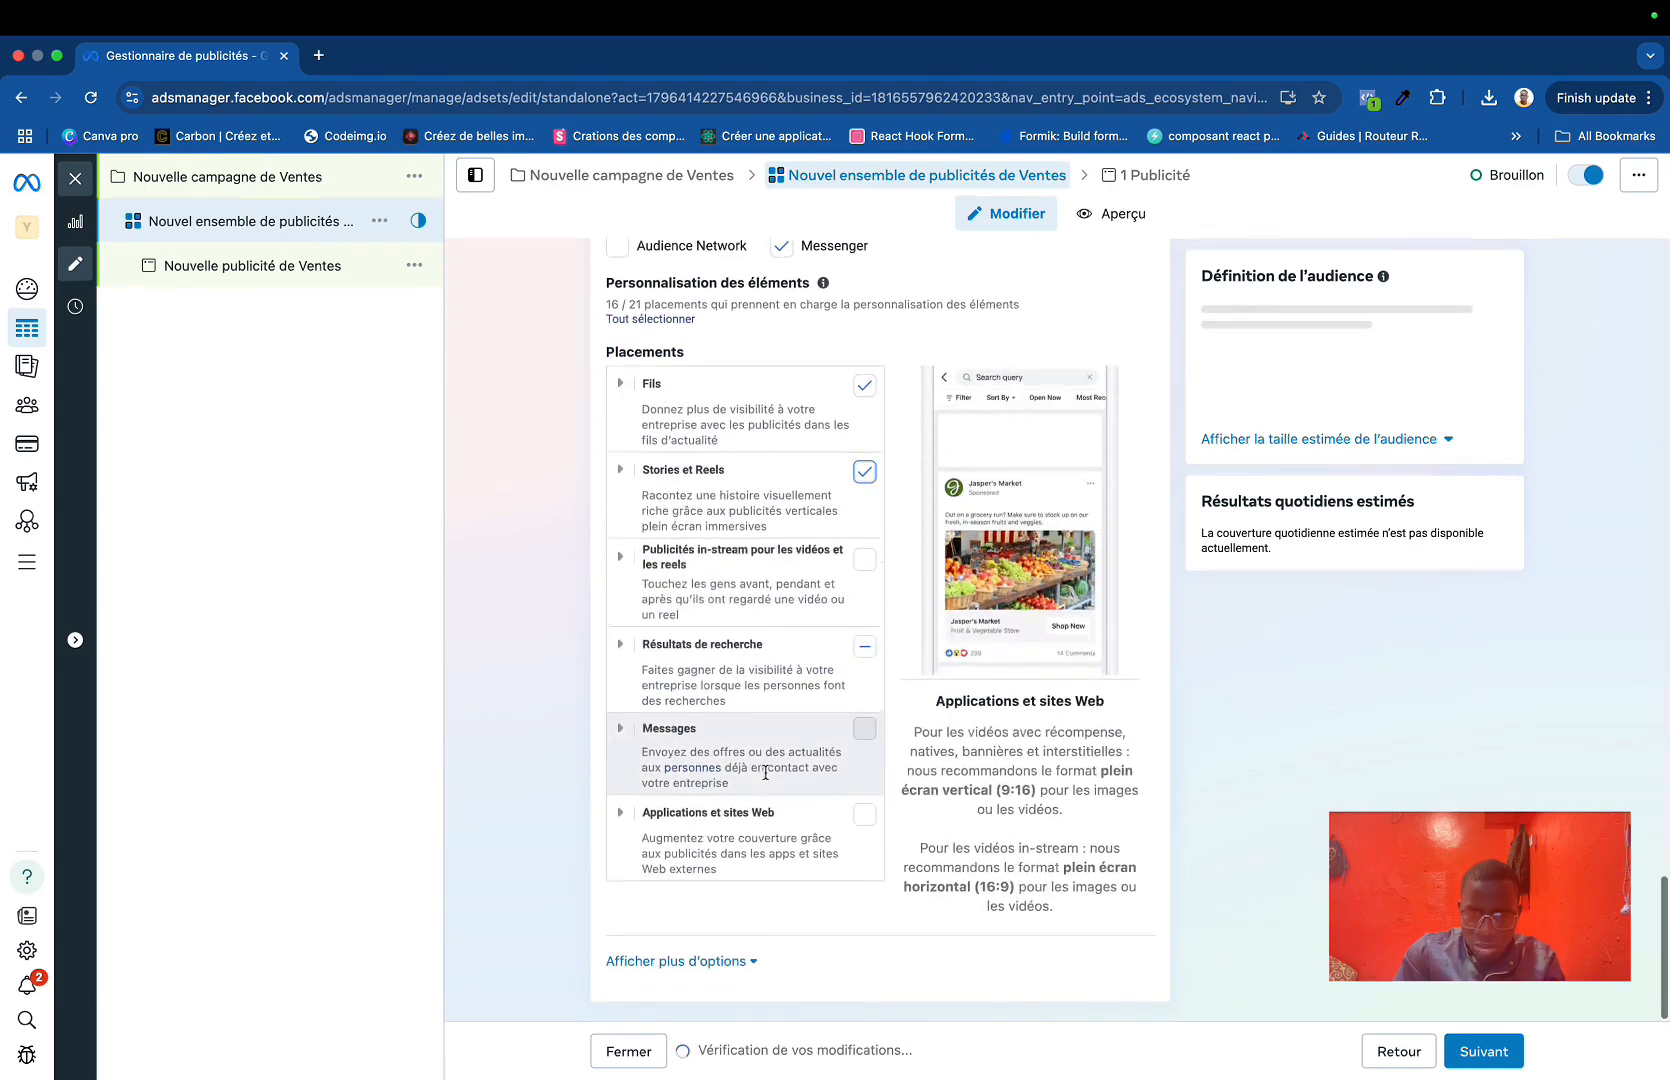
Step: Show the additional placement options and restrict the mobile devices to Appareils Android uniquement
{"action": "left_click", "coordinate": [703, 961]}
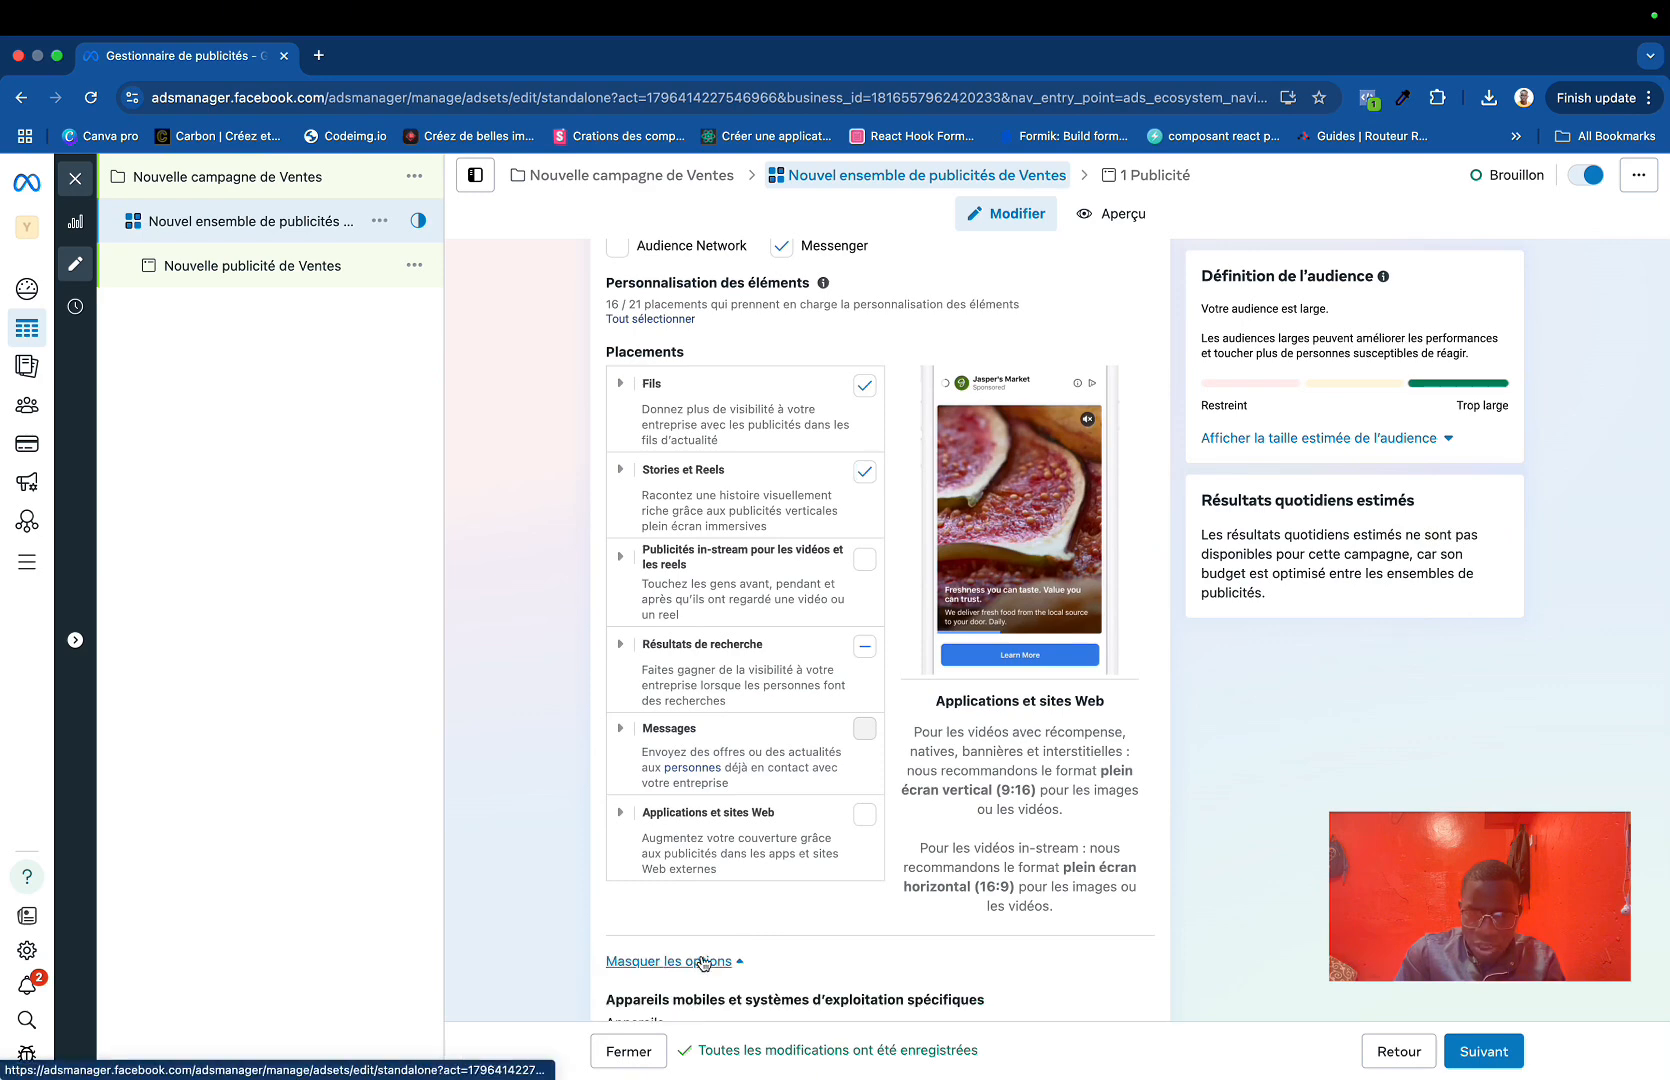
{"action": "scroll", "coordinate": [703, 961], "scroll_direction": "down", "scroll_amount": 6}
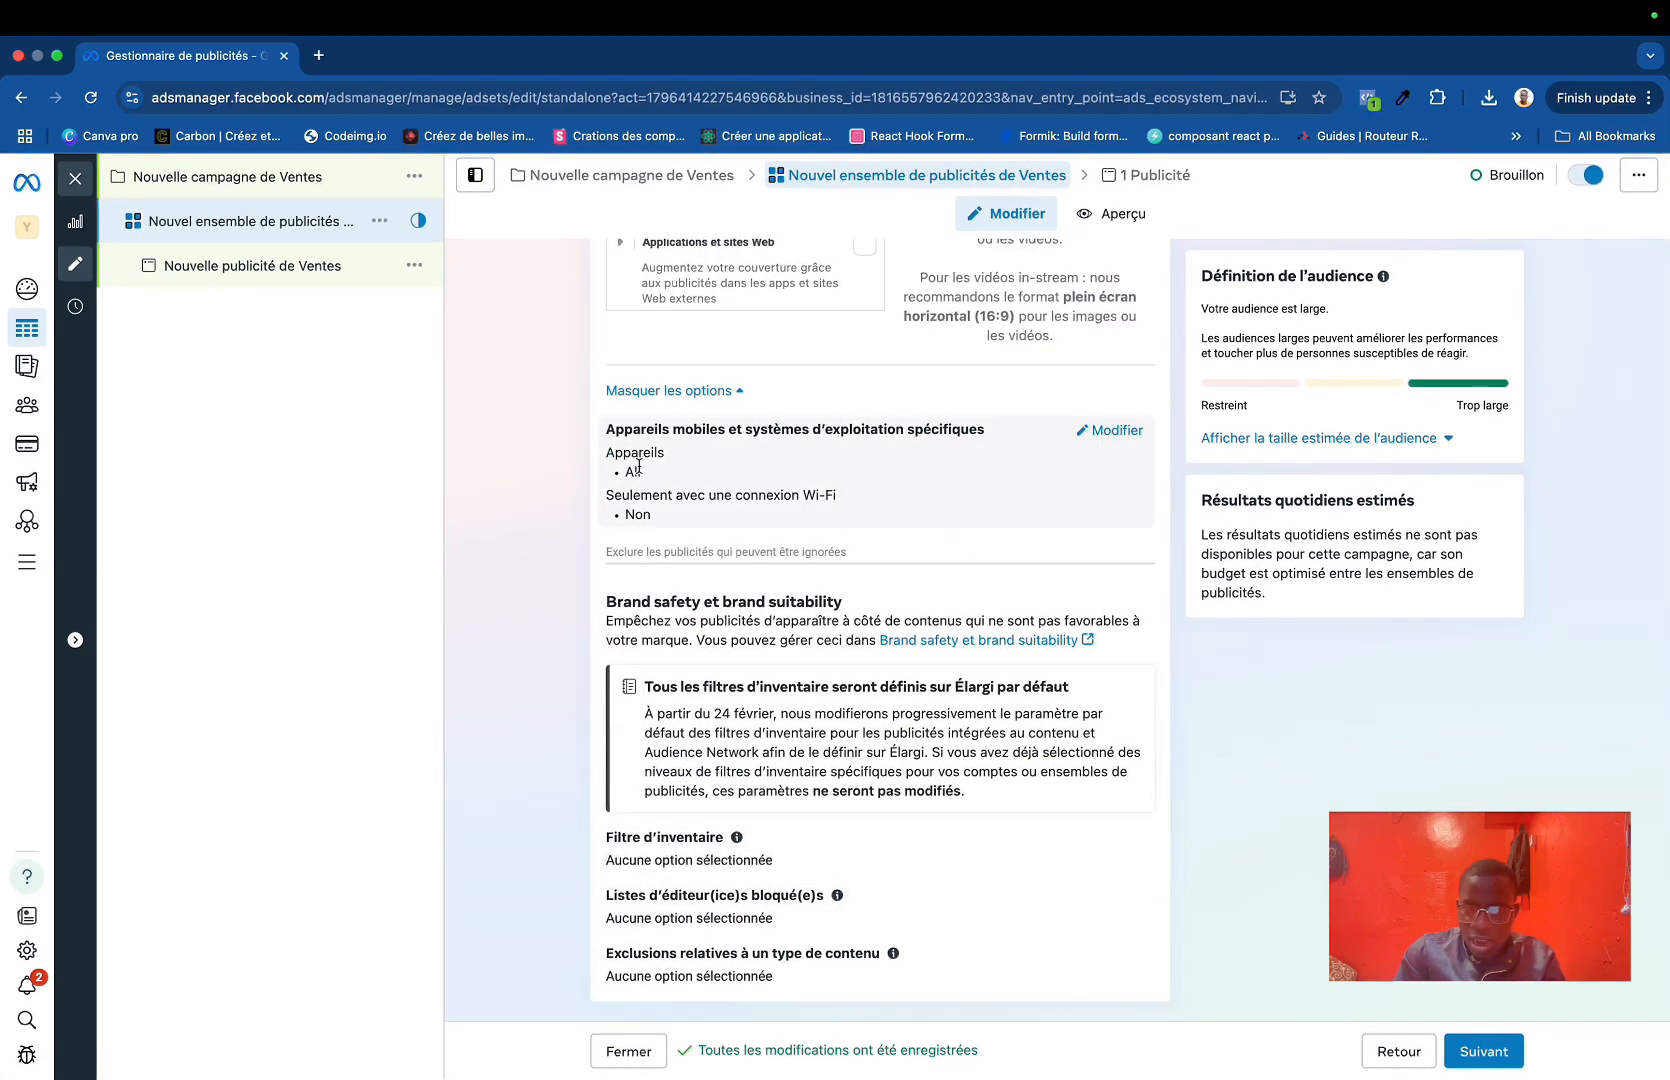
{"action": "left_click", "coordinate": [1117, 434]}
{"action": "left_click", "coordinate": [923, 480]}
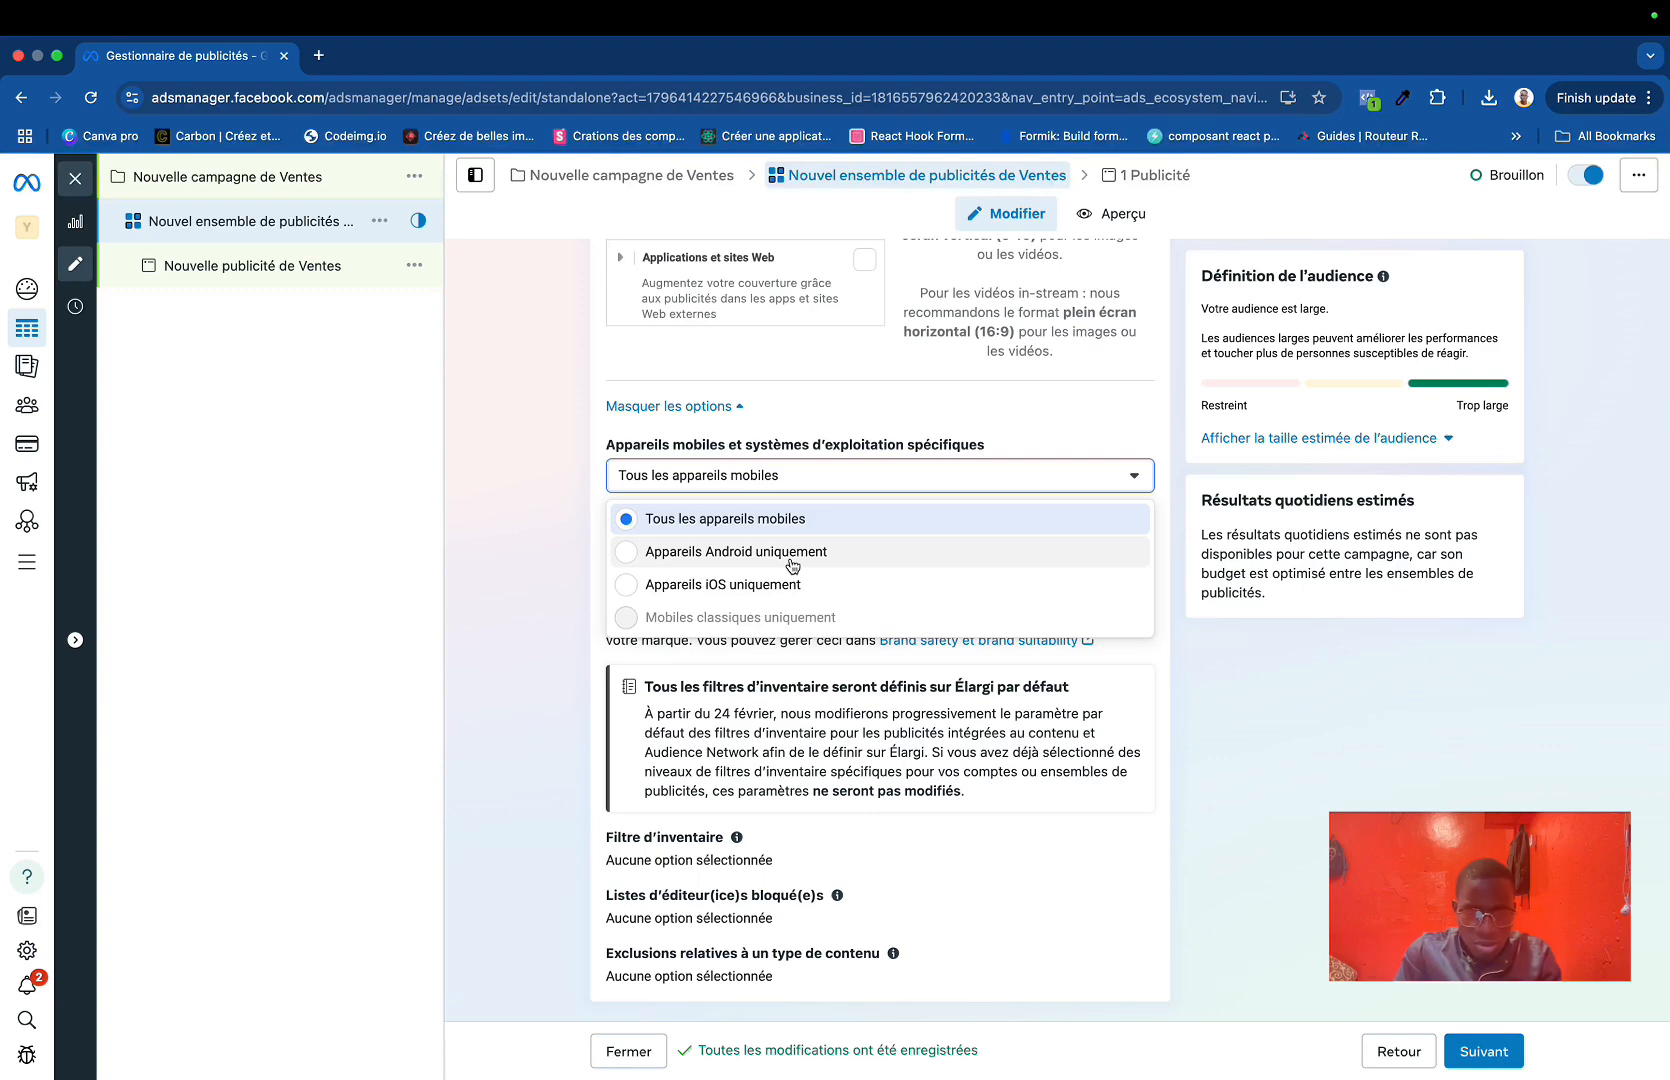
{"action": "left_click", "coordinate": [680, 406]}
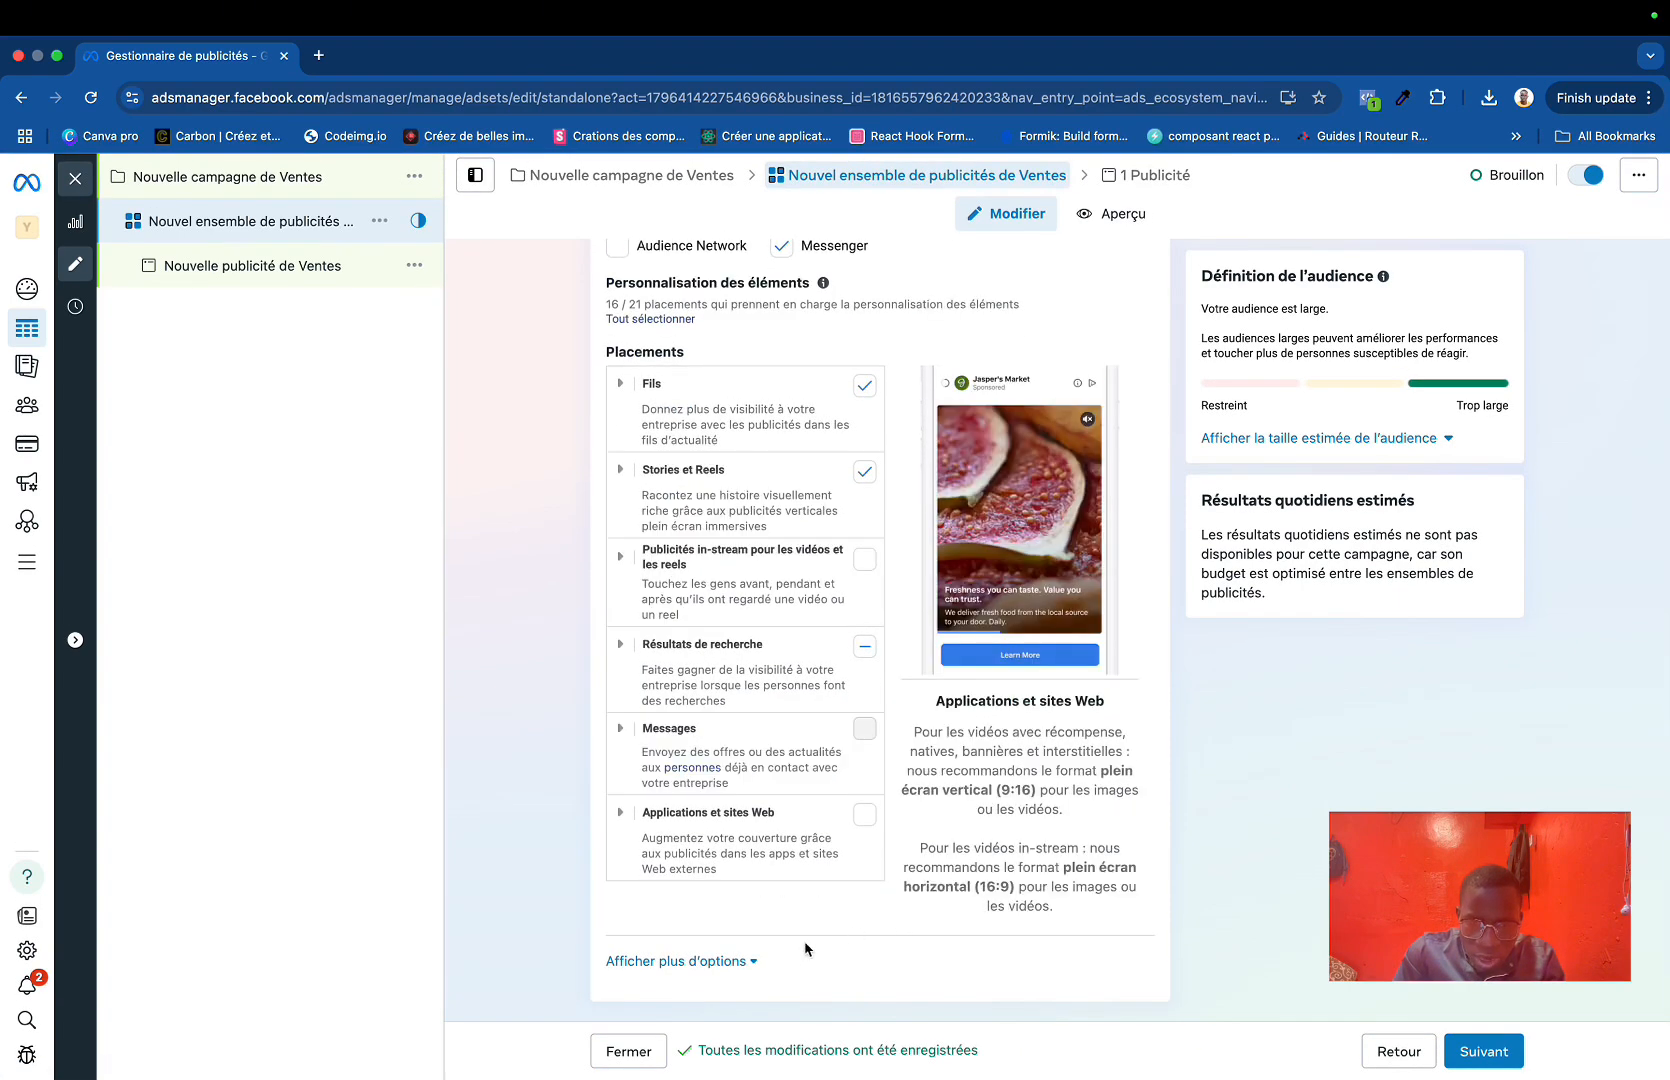
{"action": "left_click", "coordinate": [708, 960]}
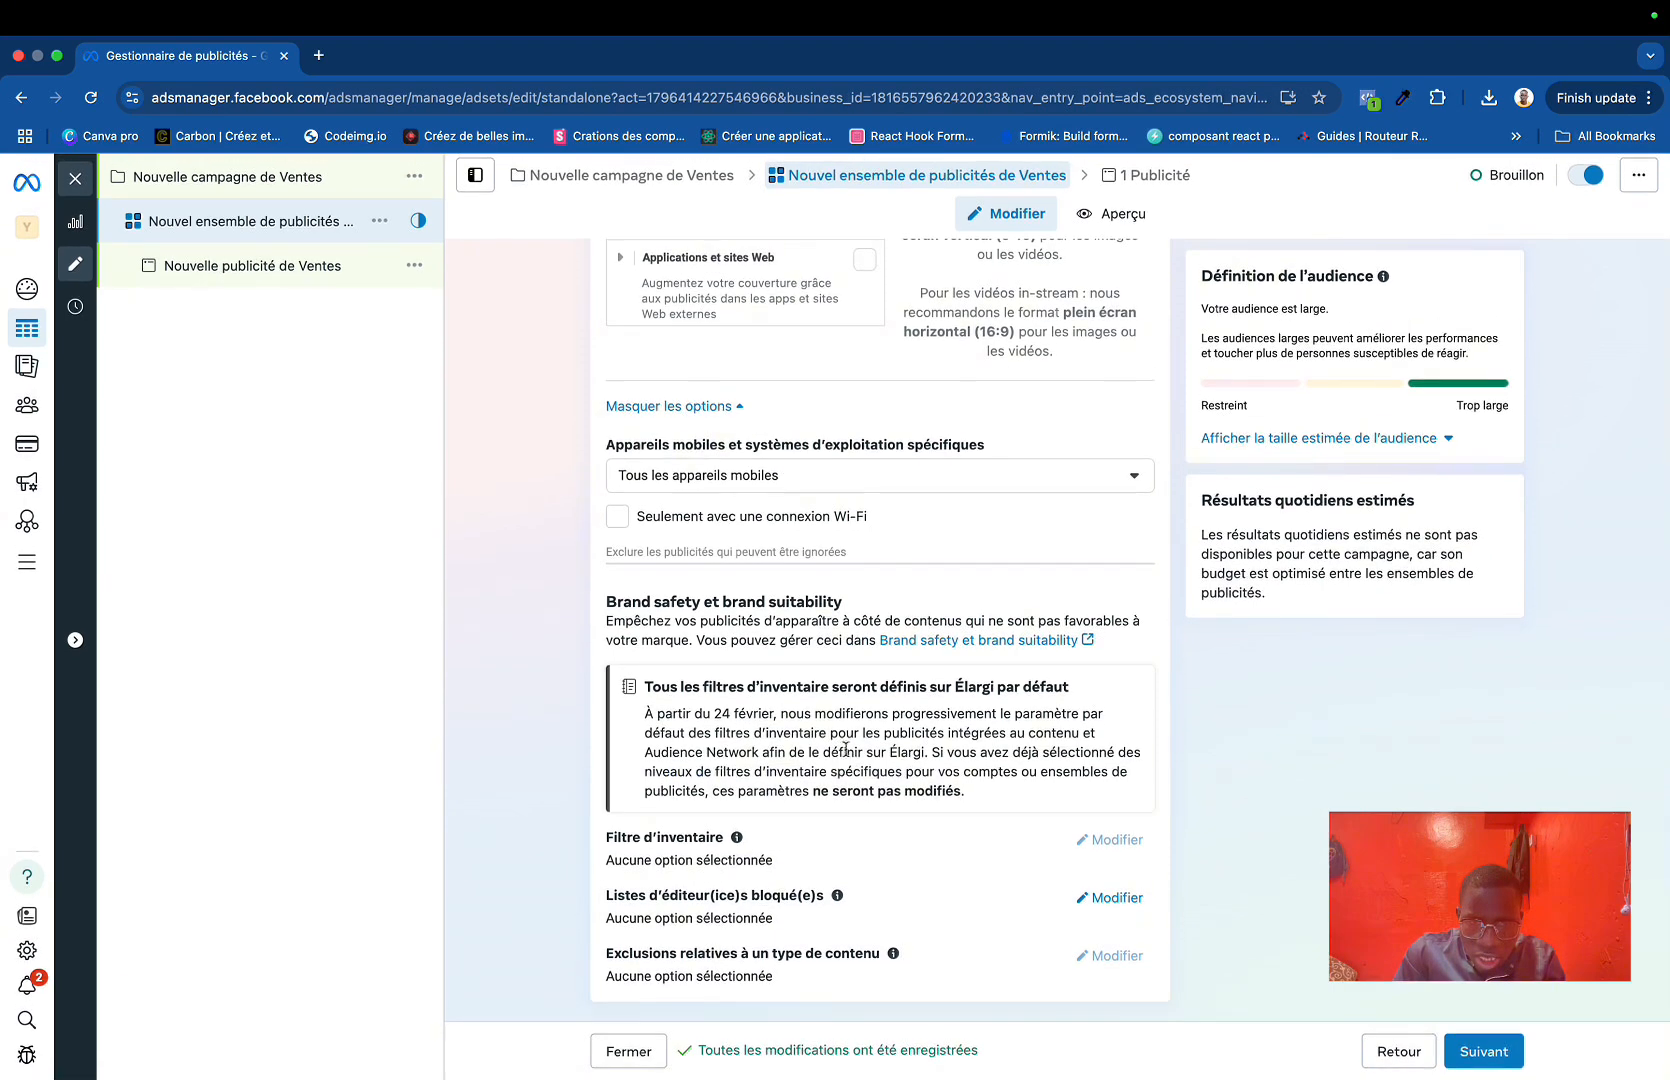
{"action": "scroll", "coordinate": [898, 586], "scroll_direction": "up", "scroll_amount": 1}
{"action": "left_click", "coordinate": [835, 575]}
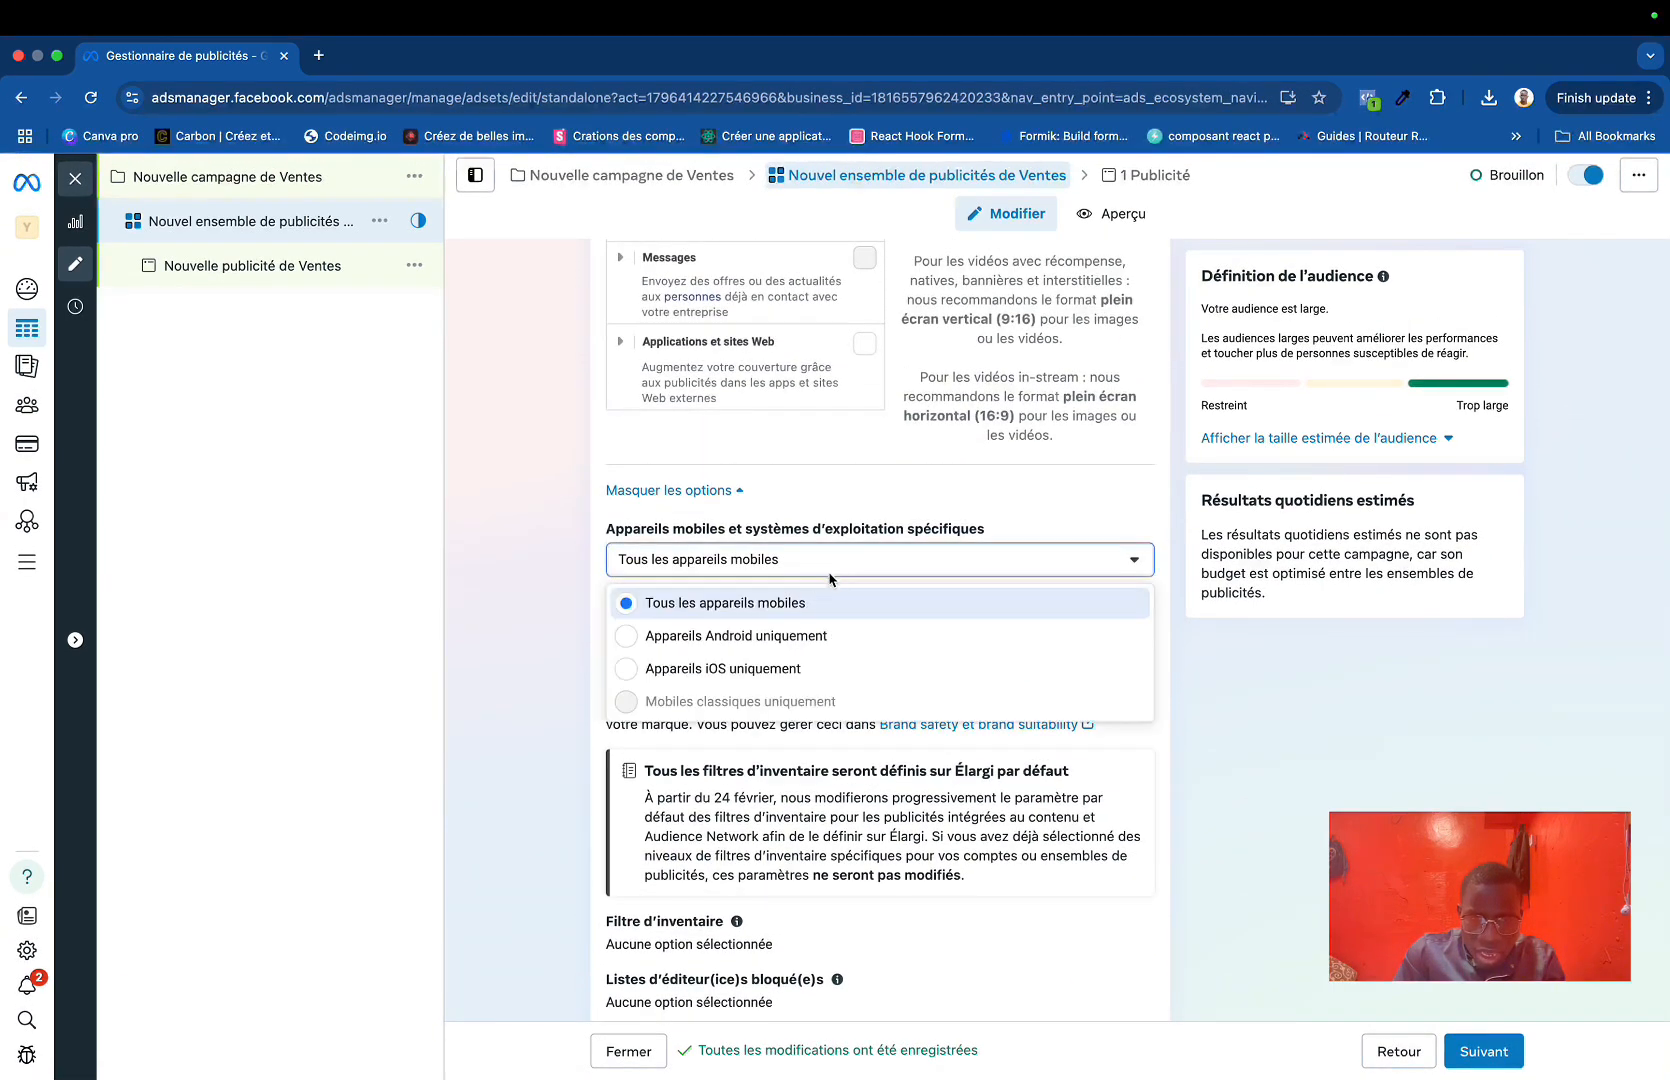
{"action": "left_click", "coordinate": [760, 640]}
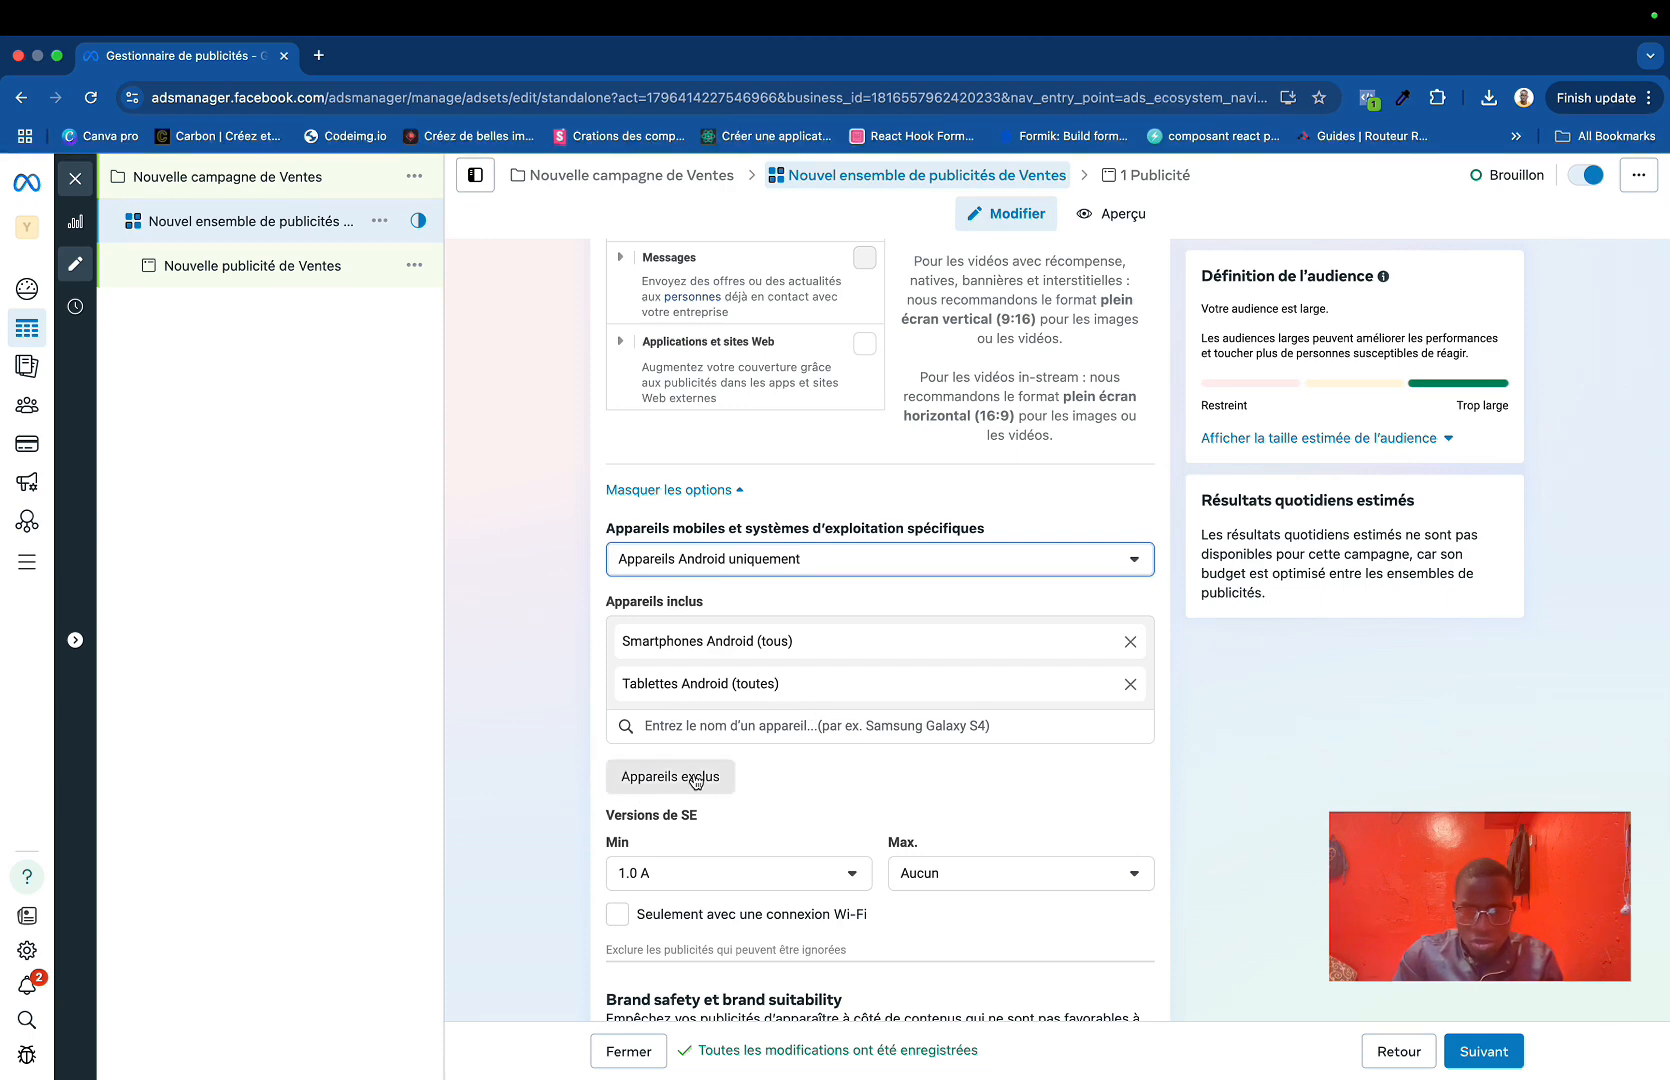
Step: Review the available minimum Android OS versions and the brand safety options without changing them
{"action": "scroll", "coordinate": [711, 864], "scroll_direction": "down", "scroll_amount": 3}
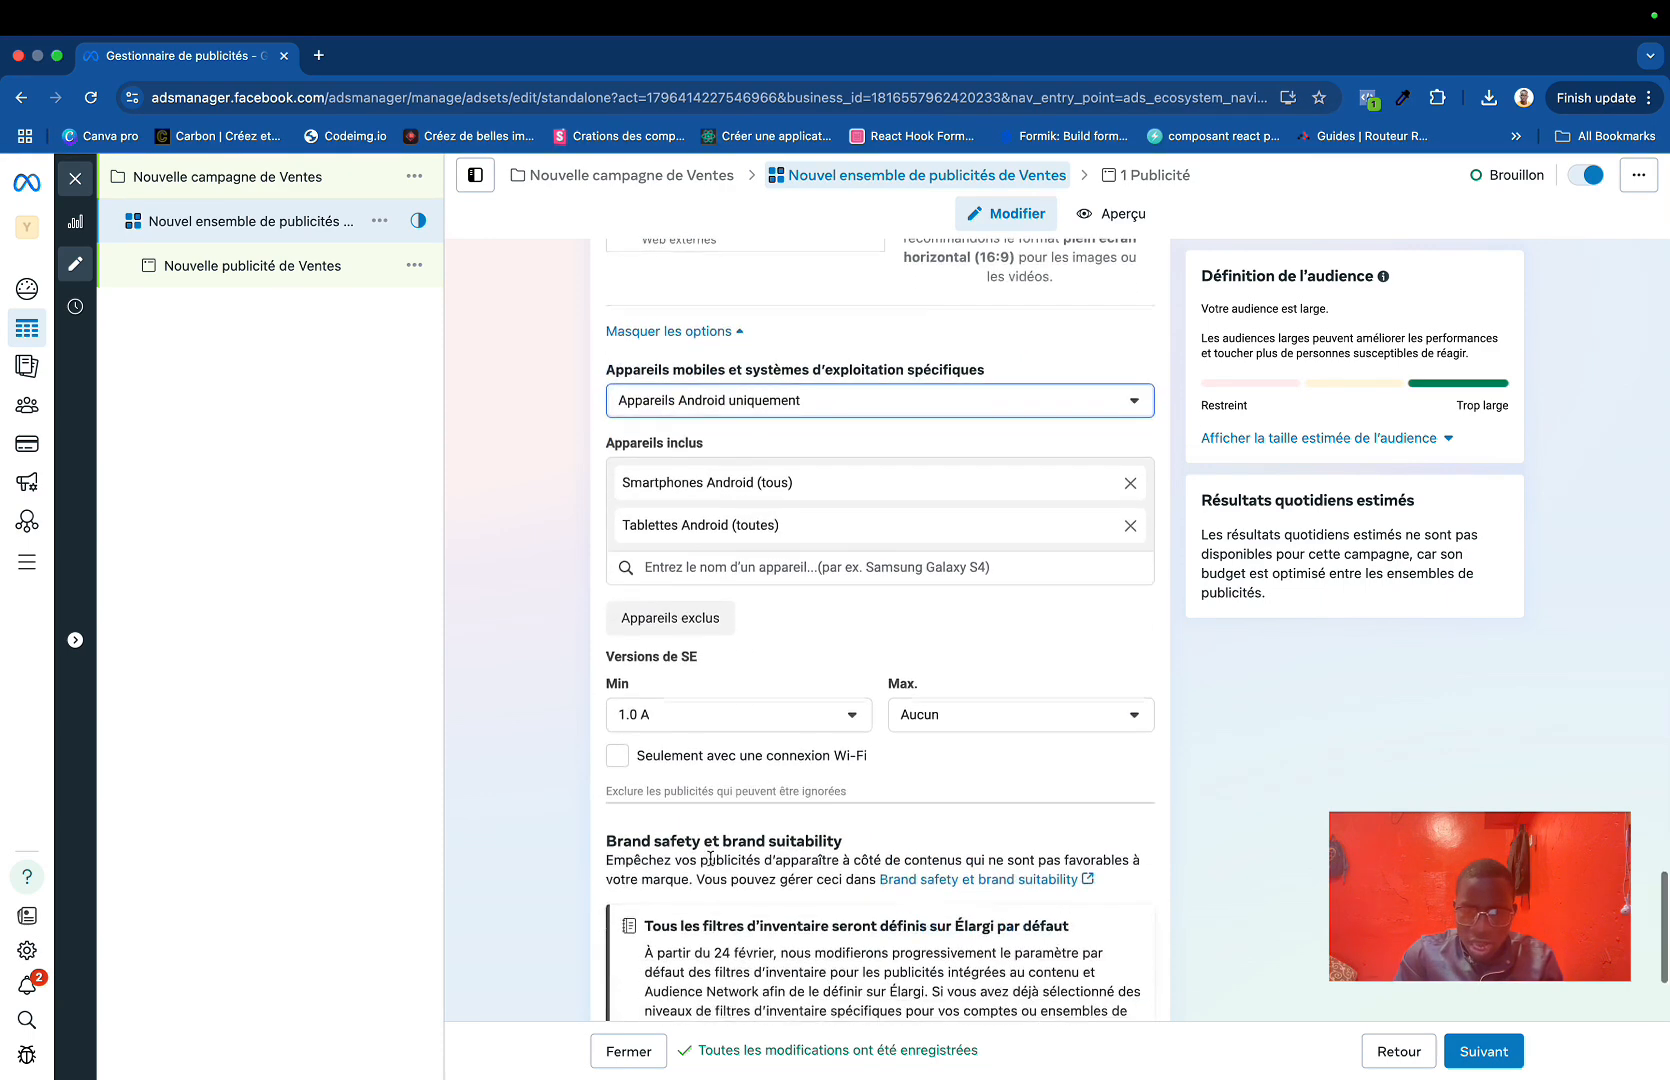
{"action": "left_click", "coordinate": [757, 714]}
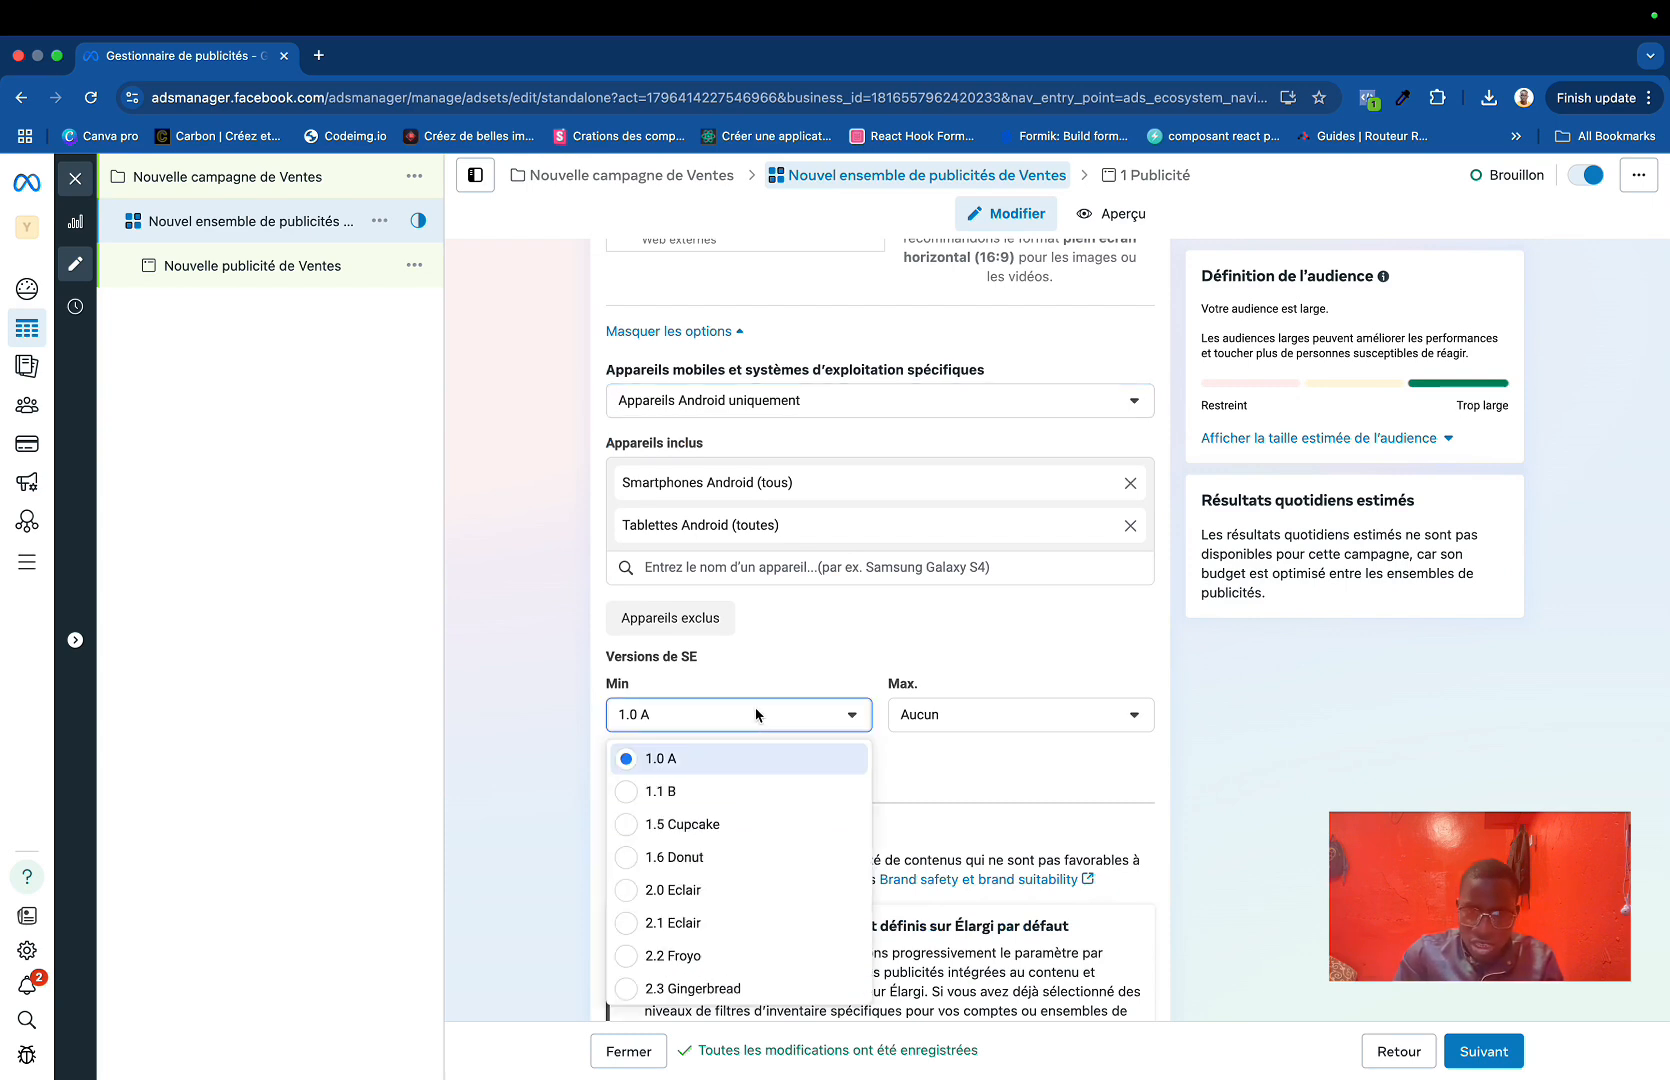
{"action": "scroll", "coordinate": [746, 954], "scroll_direction": "down", "scroll_amount": 8}
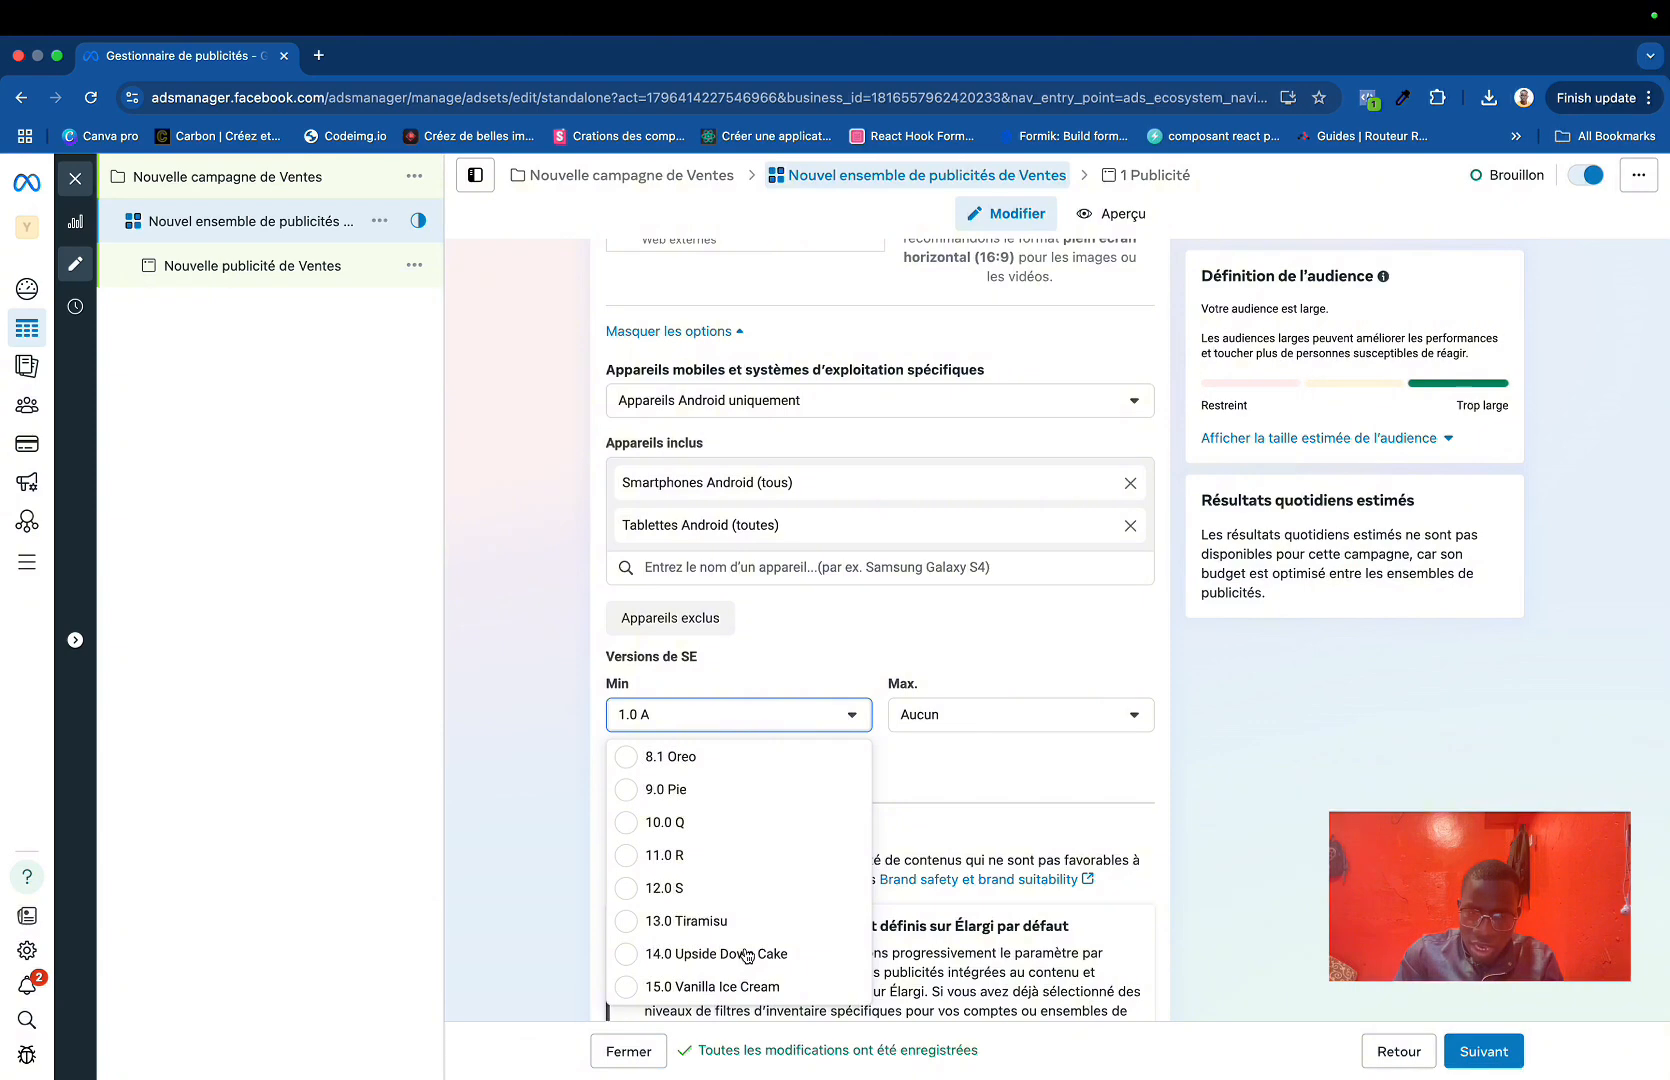
{"action": "left_click", "coordinate": [930, 793]}
{"action": "scroll", "coordinate": [905, 825], "scroll_direction": "down", "scroll_amount": 5}
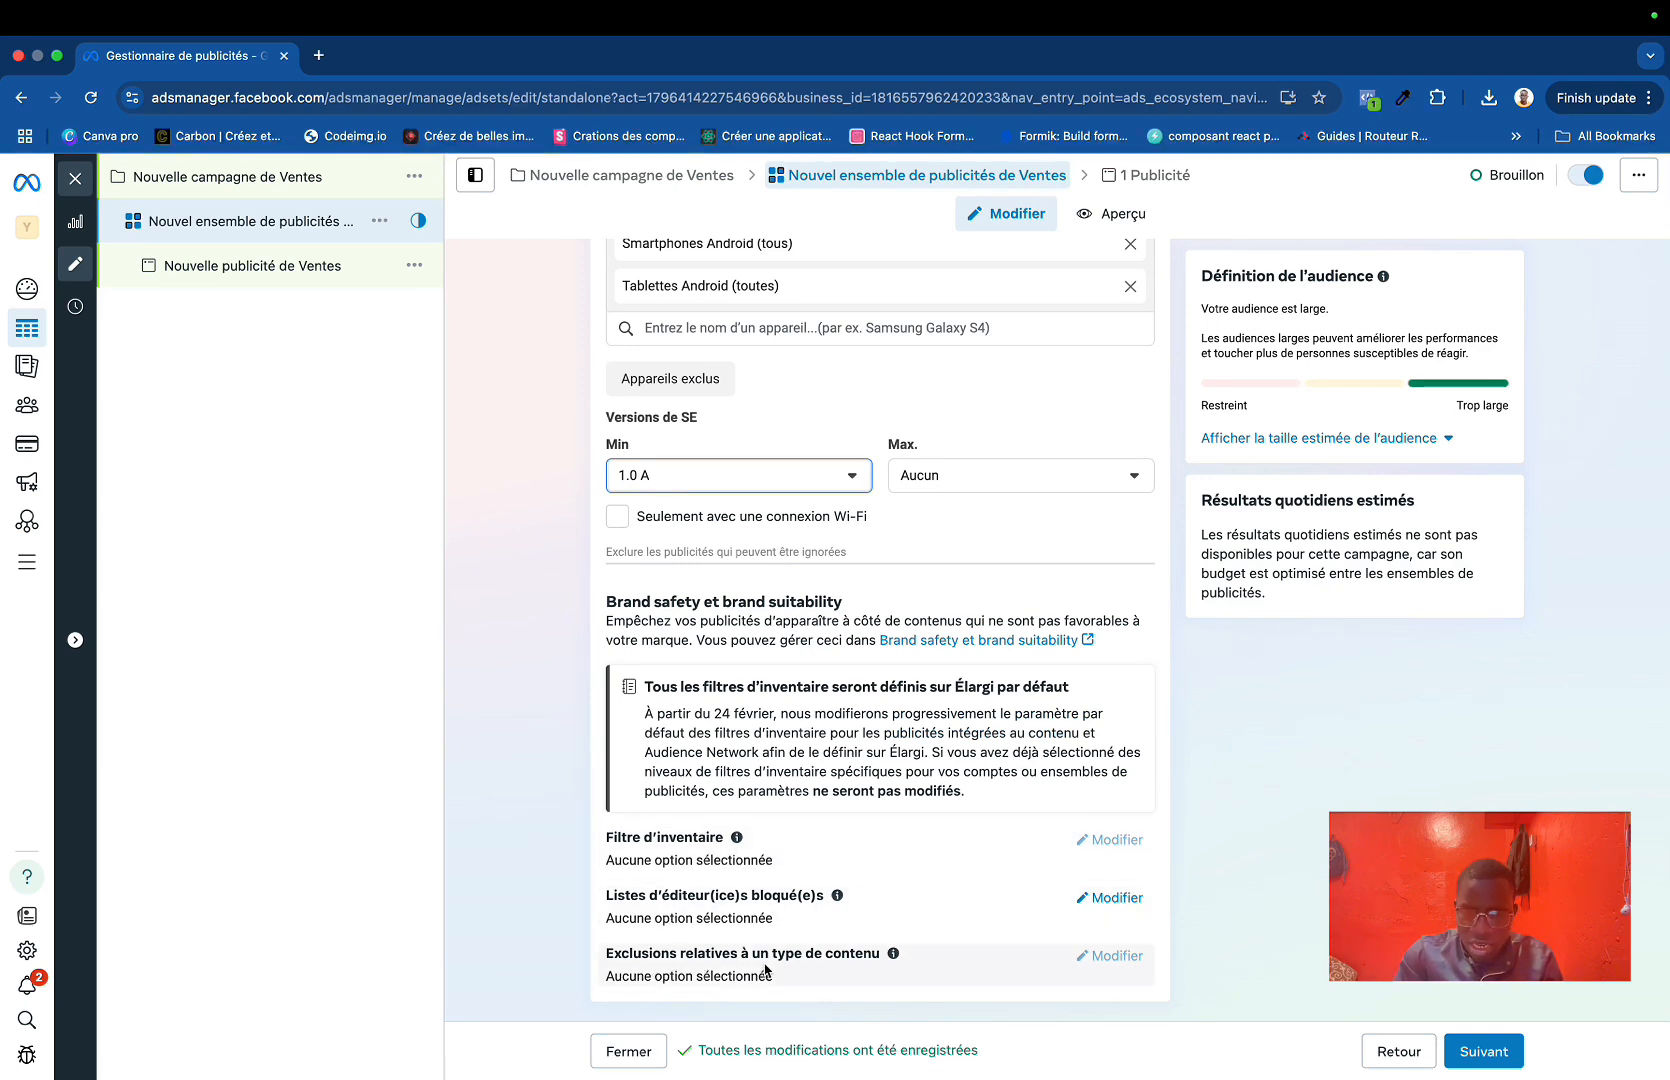
Step: Switch the ad set's placements back to the recommended Placements Advantage+ option
{"action": "scroll", "coordinate": [895, 972], "scroll_direction": "up", "scroll_amount": 10}
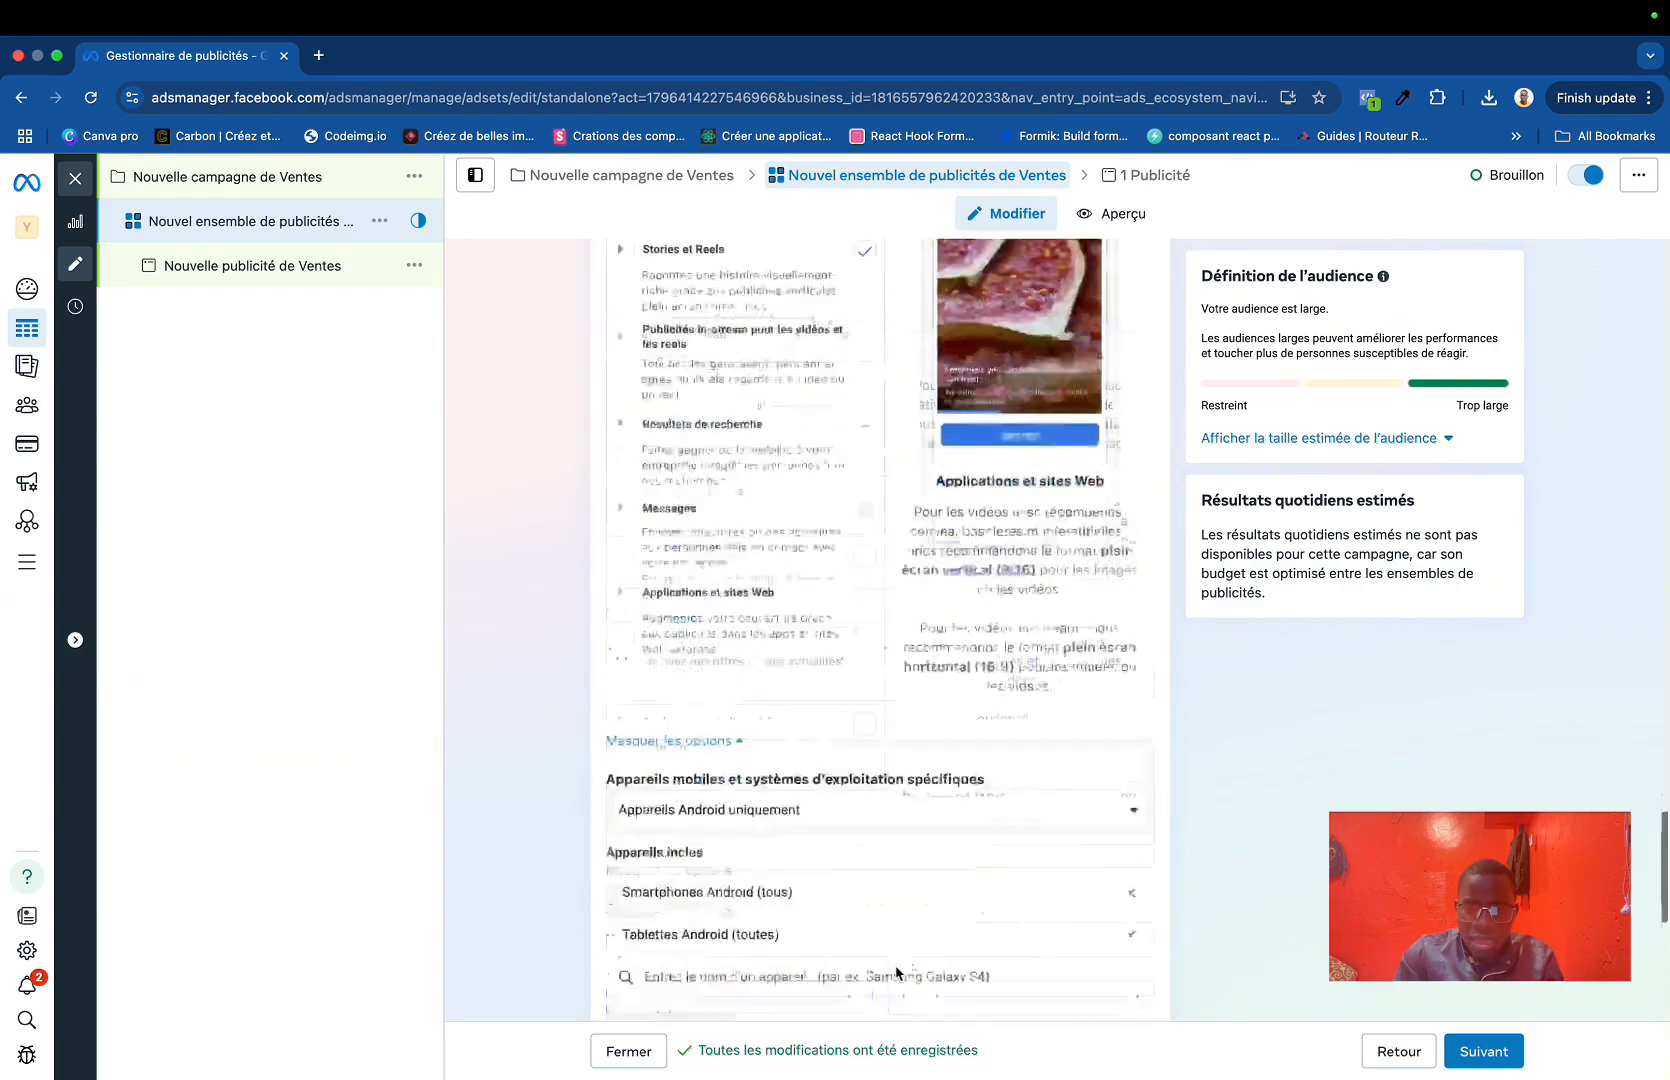
{"action": "scroll", "coordinate": [895, 972], "scroll_direction": "down", "scroll_amount": 10}
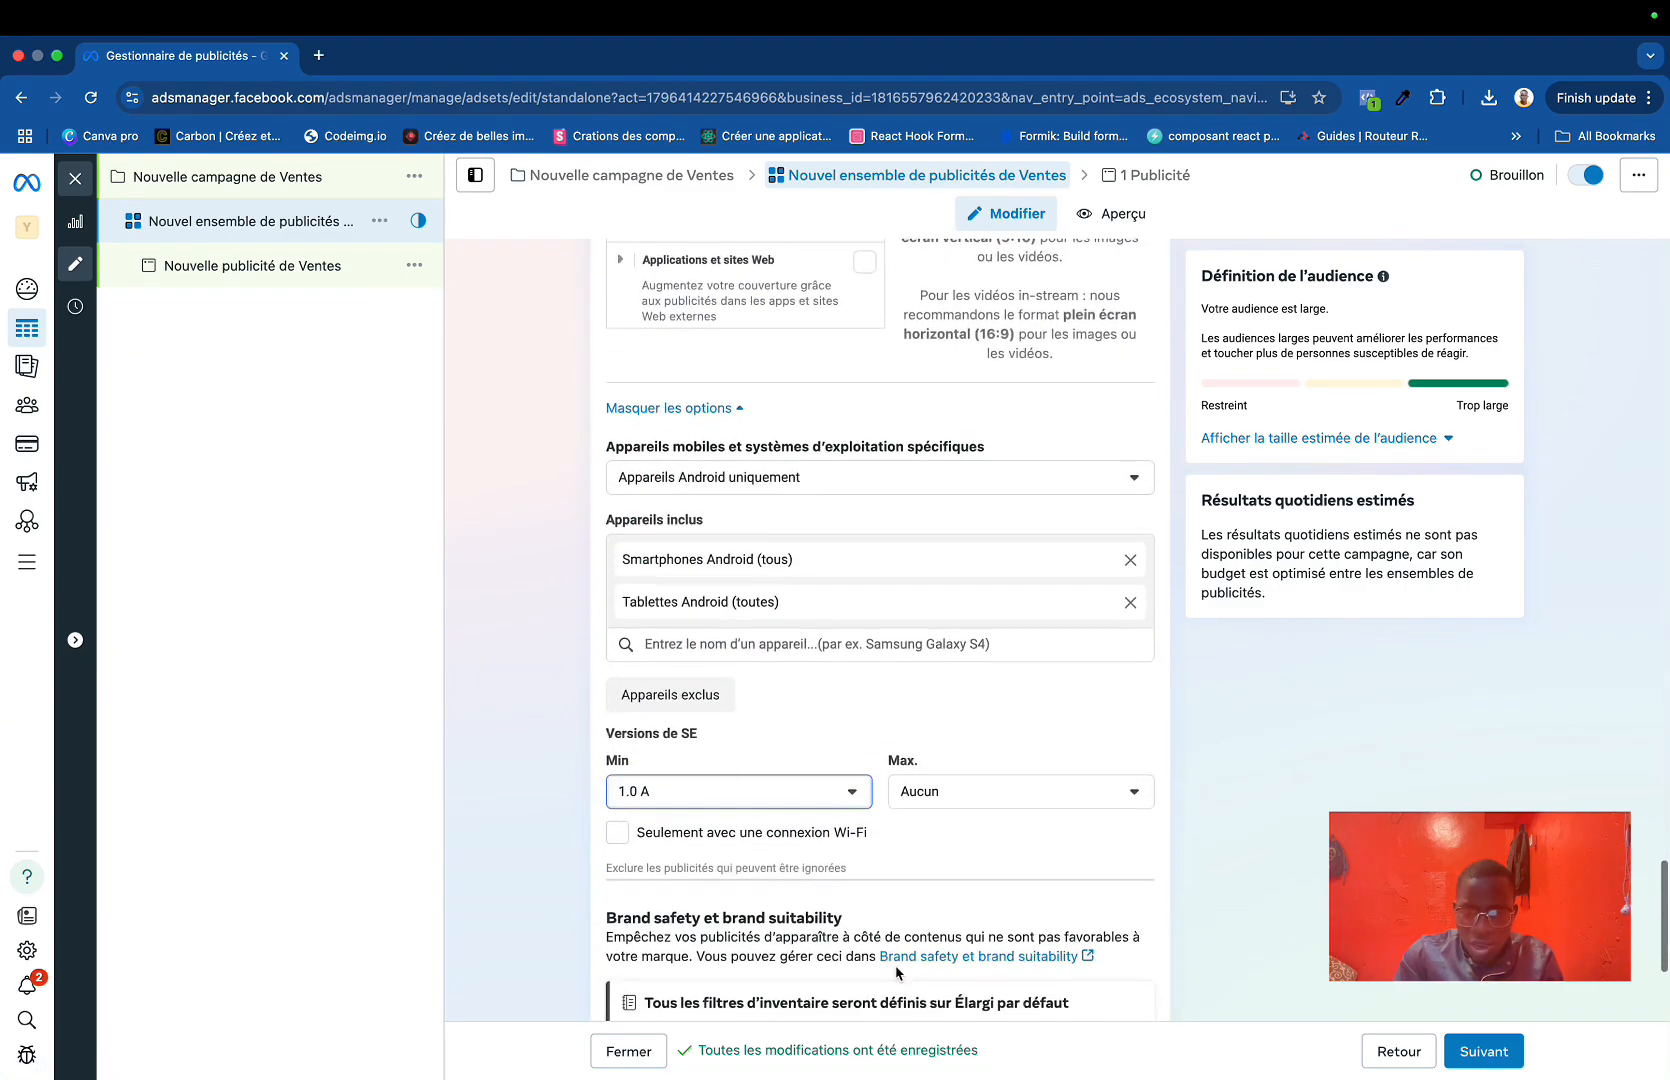
{"action": "scroll", "coordinate": [895, 972], "scroll_direction": "up", "scroll_amount": 15}
{"action": "scroll", "coordinate": [895, 972], "scroll_direction": "up", "scroll_amount": 12}
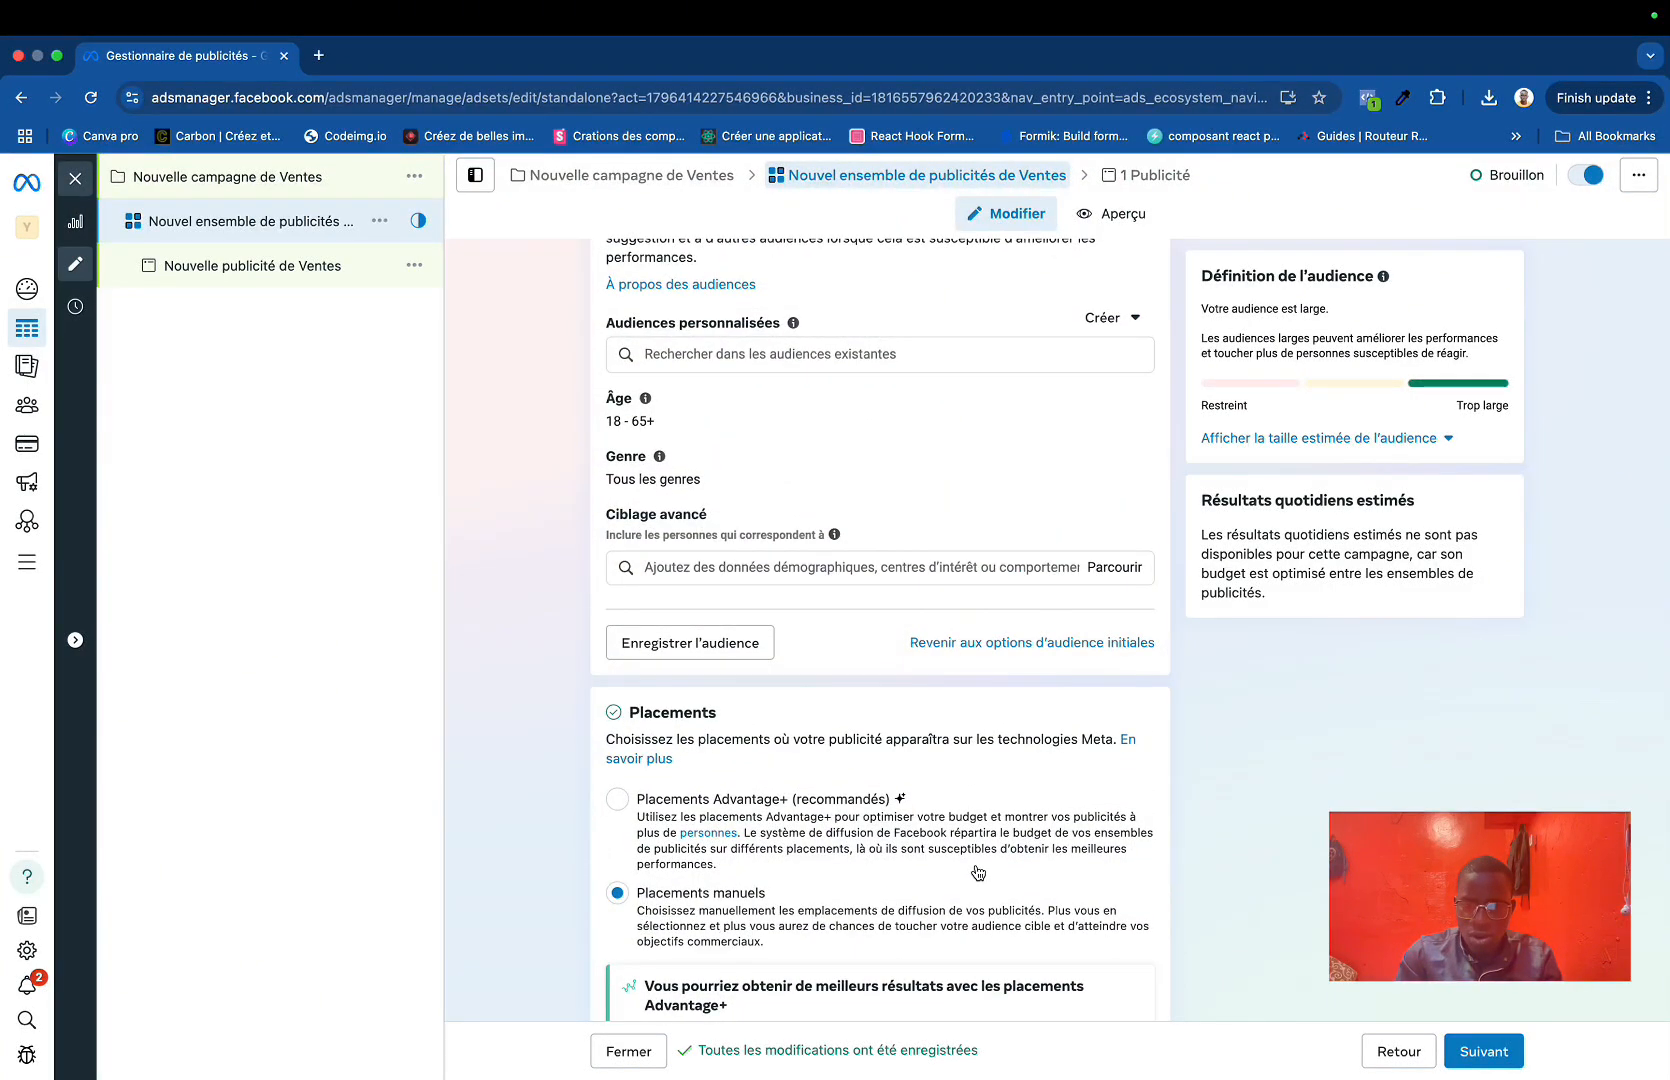
{"action": "left_click", "coordinate": [617, 799]}
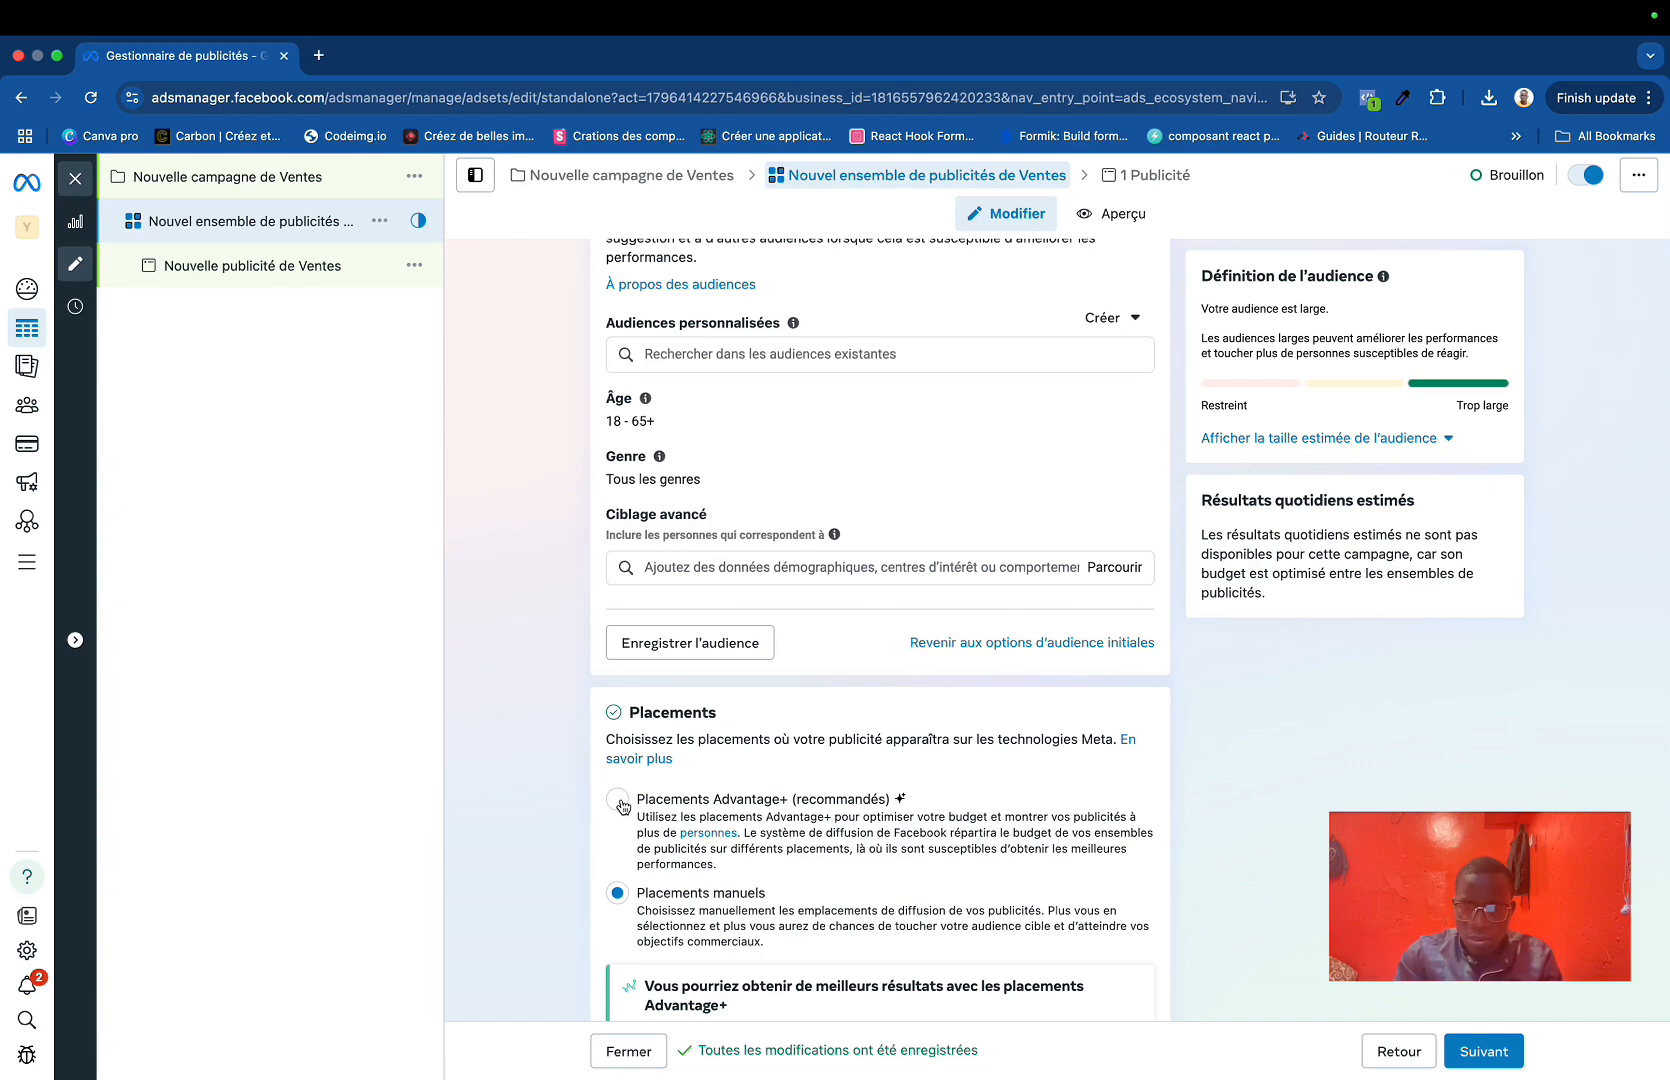